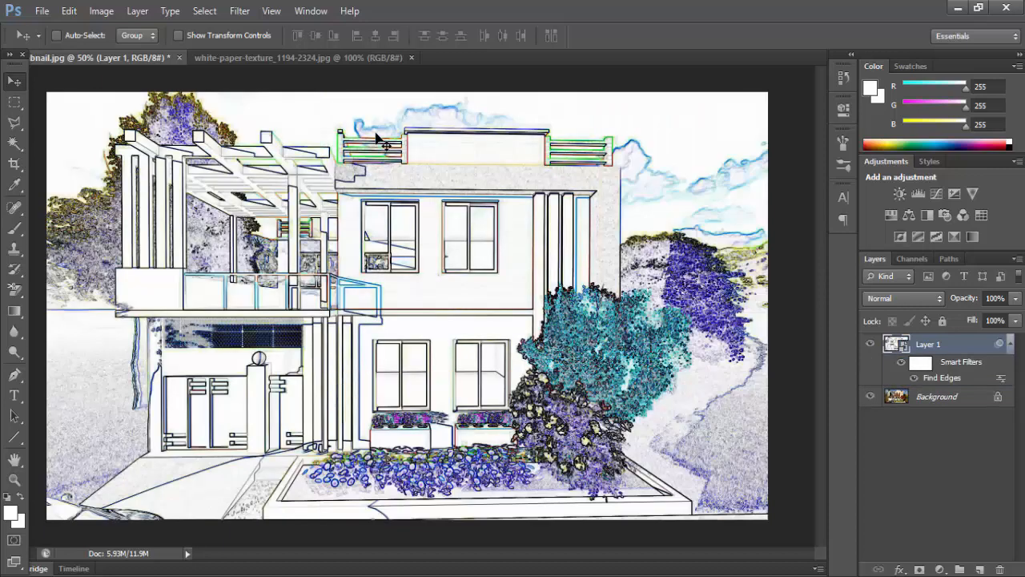
Undo the Find Edges filter on Layer 1 and choose the Dry Brush artistic effect in the Filter Gallery
{"action": "key", "text": "ctrl+z"}
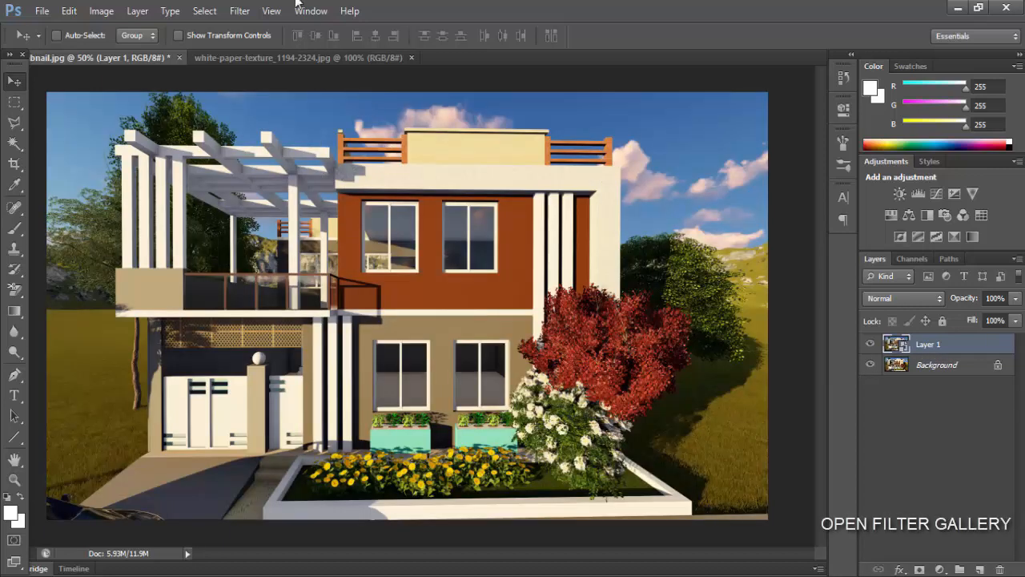
{"action": "left_click", "coordinate": [239, 9]}
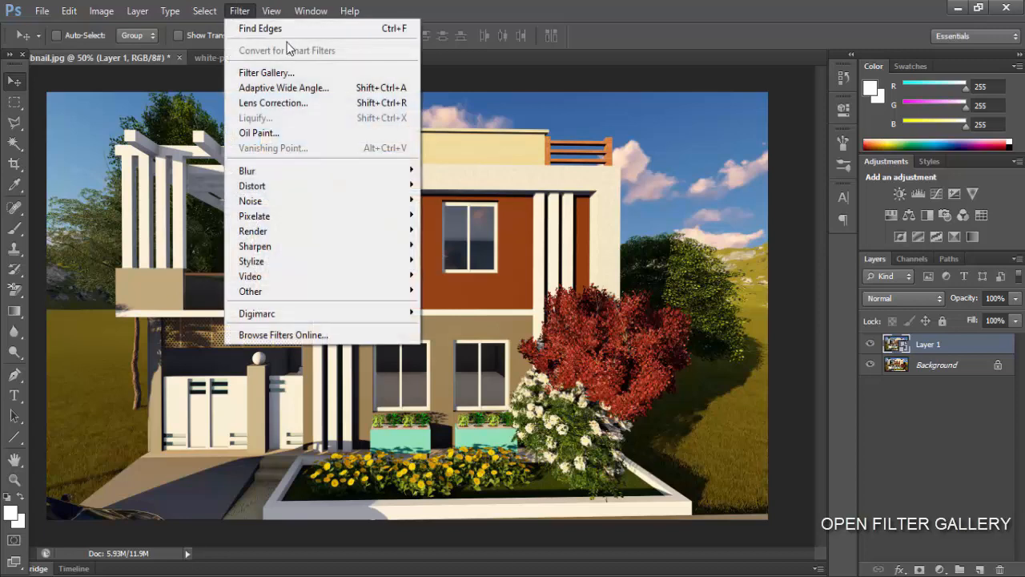
{"action": "left_click", "coordinate": [286, 74]}
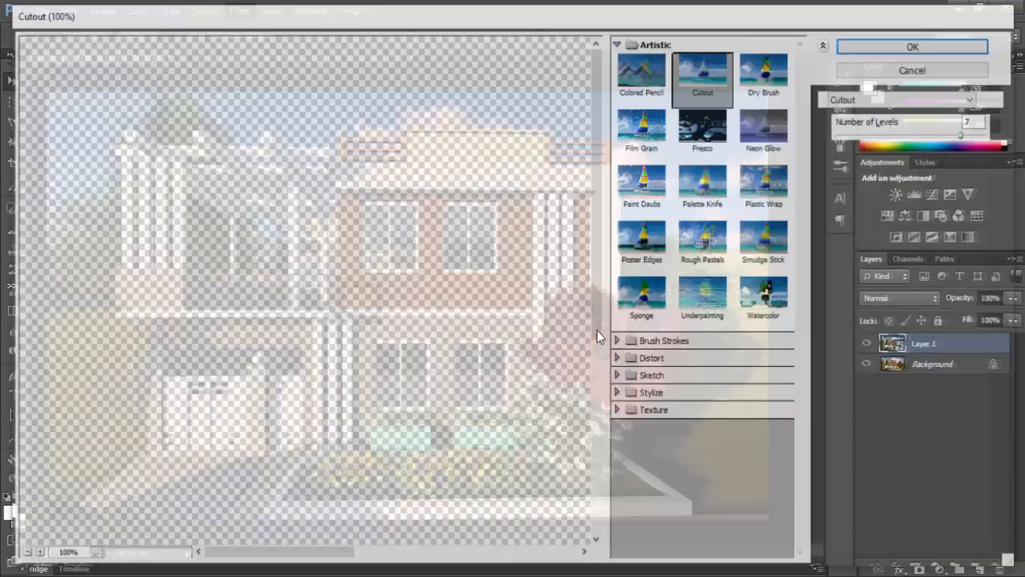
{"action": "left_click", "coordinate": [764, 72]}
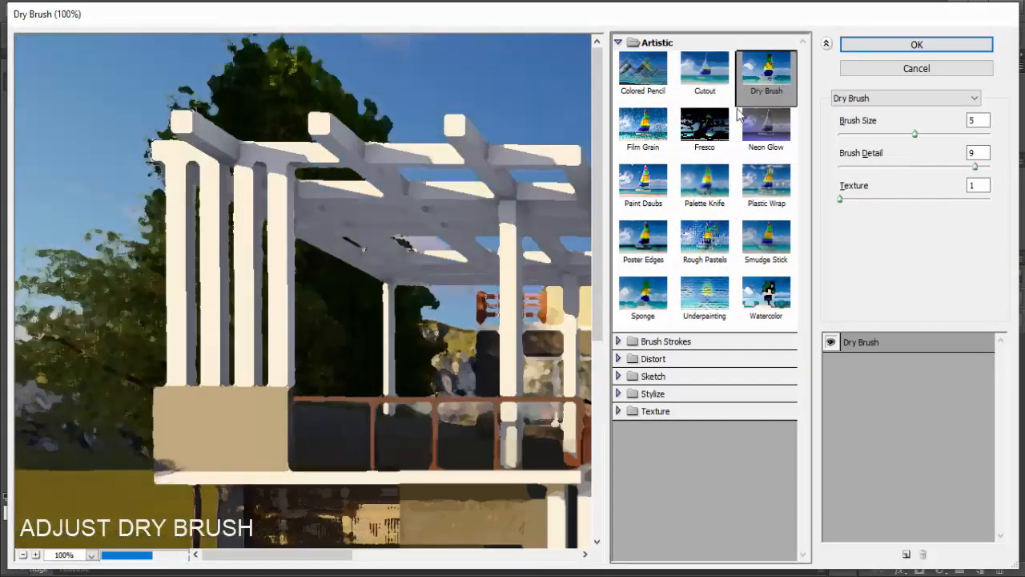
Apply Dry Brush to Layer 1 with Brush Size 6, Brush Detail 9 and Texture 1
{"action": "mouse_move", "coordinate": [462, 299]}
{"action": "left_mouse_down"}
{"action": "mouse_move", "coordinate": [238, 273]}
{"action": "mouse_move", "coordinate": [201, 250]}
{"action": "left_mouse_up"}
{"action": "mouse_move", "coordinate": [412, 364]}
{"action": "left_mouse_down"}
{"action": "mouse_move", "coordinate": [270, 350]}
{"action": "mouse_move", "coordinate": [151, 392]}
{"action": "mouse_move", "coordinate": [152, 329]}
{"action": "left_mouse_up"}
{"action": "left_click_drag", "start_coordinate": [353, 345], "coordinate": [322, 330]}
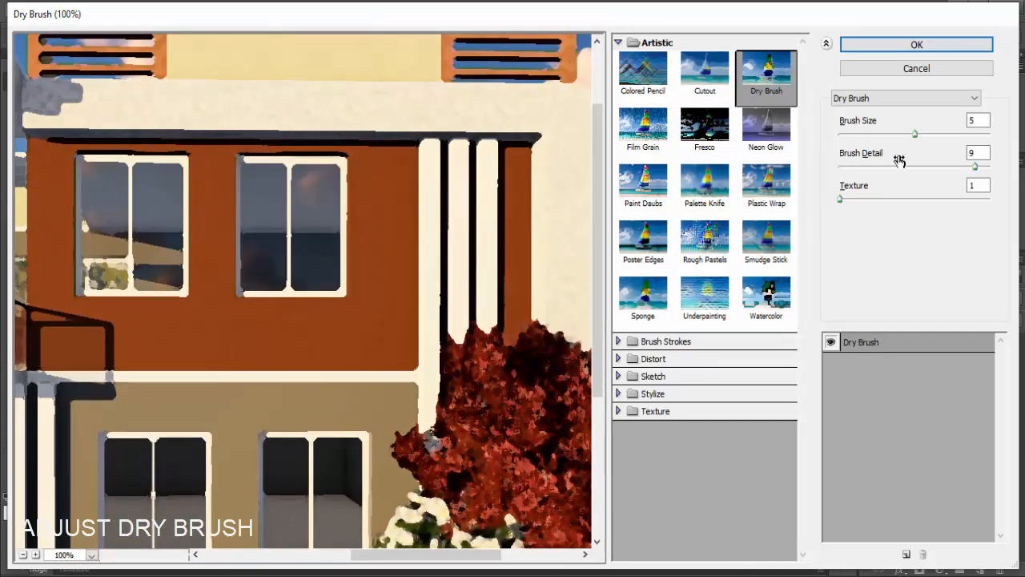
{"action": "left_click", "coordinate": [918, 134]}
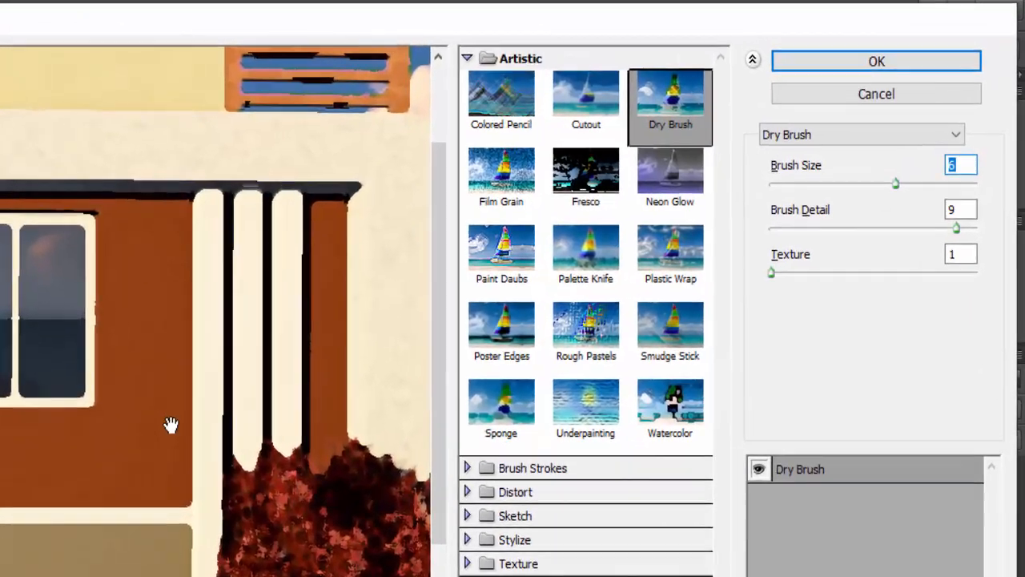
{"action": "left_click_drag", "start_coordinate": [246, 407], "coordinate": [216, 378]}
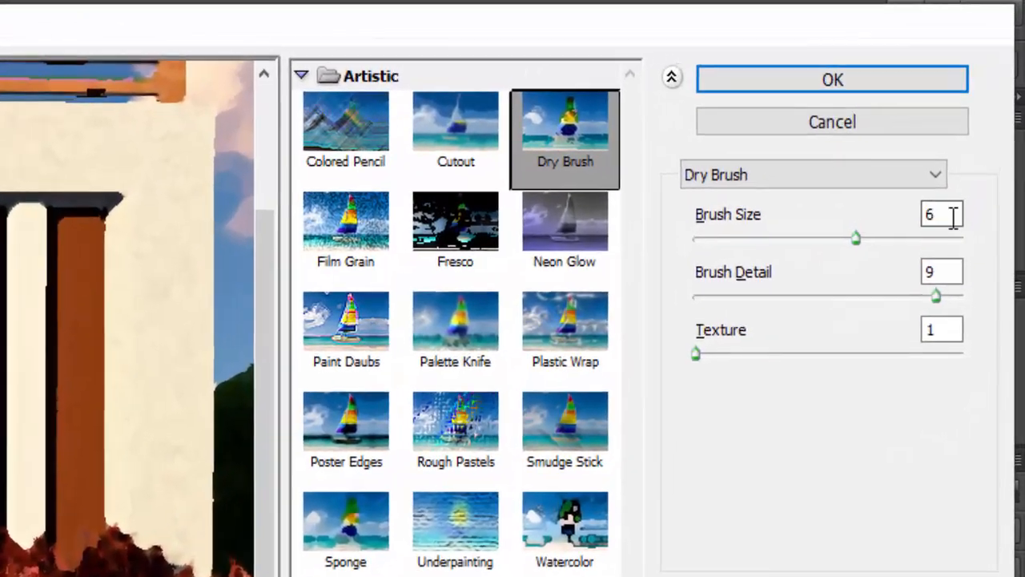
{"action": "left_click_drag", "start_coordinate": [953, 217], "coordinate": [909, 222]}
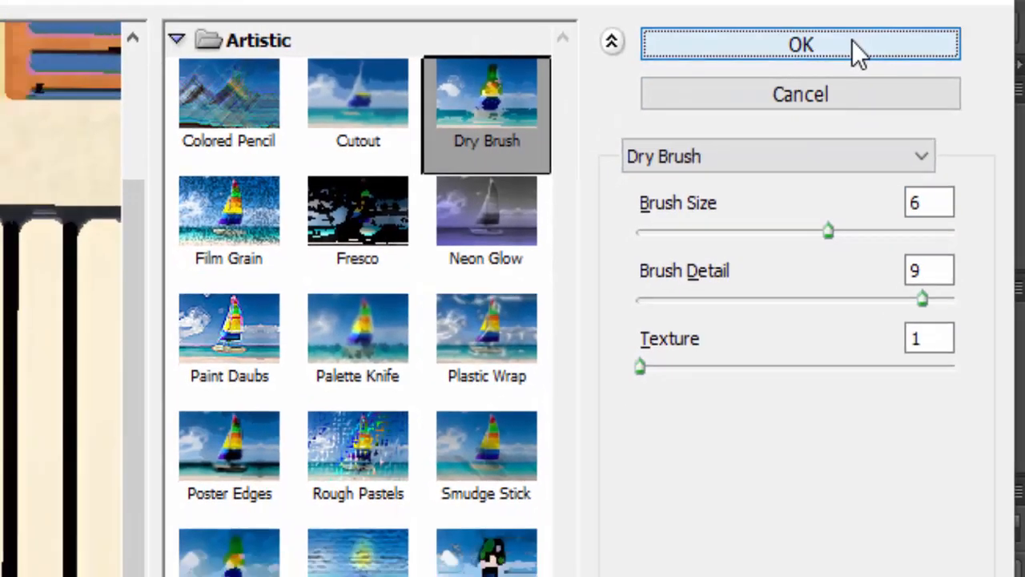
{"action": "left_click", "coordinate": [828, 48]}
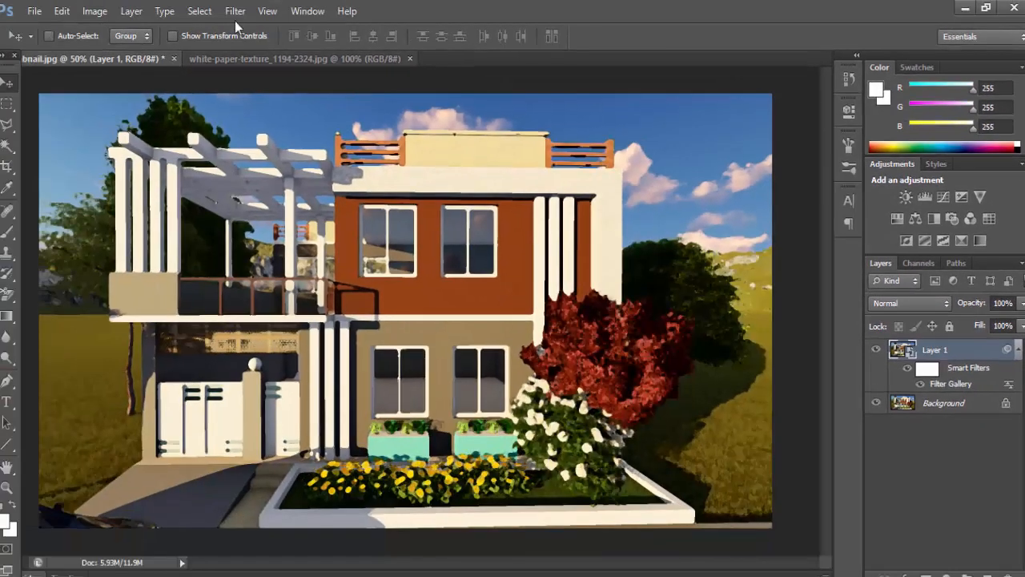
Reopen the Filter Gallery for Layer 1, choose the Cutout artistic effect and inspect its preview across the house
{"action": "left_click", "coordinate": [235, 11]}
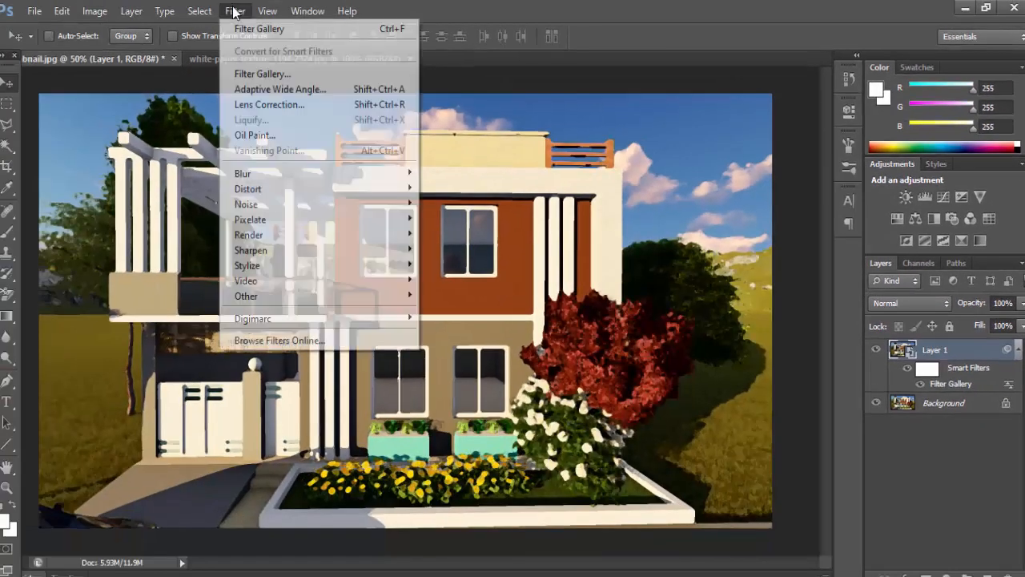
{"action": "left_click", "coordinate": [268, 74]}
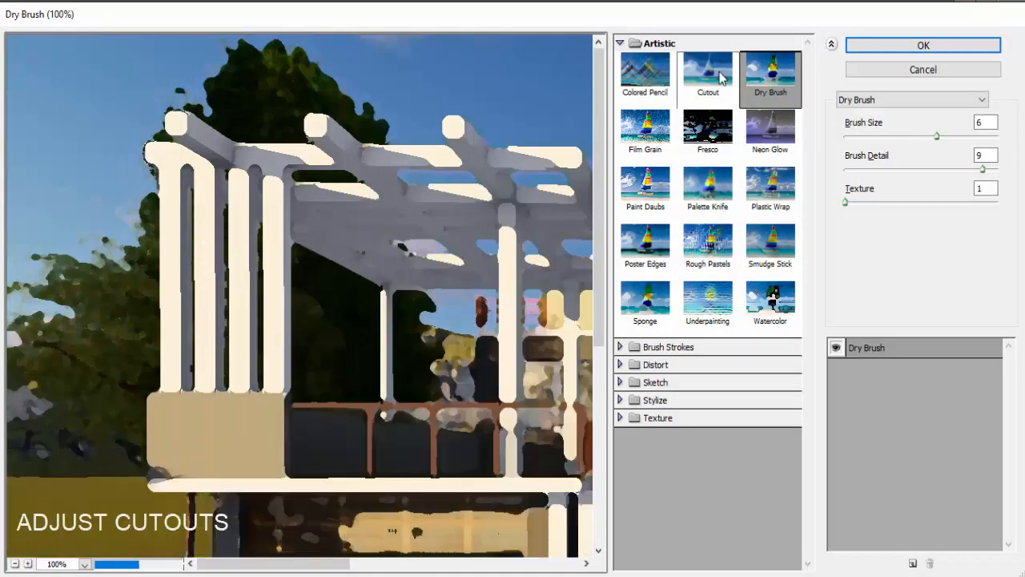
{"action": "left_click", "coordinate": [708, 72]}
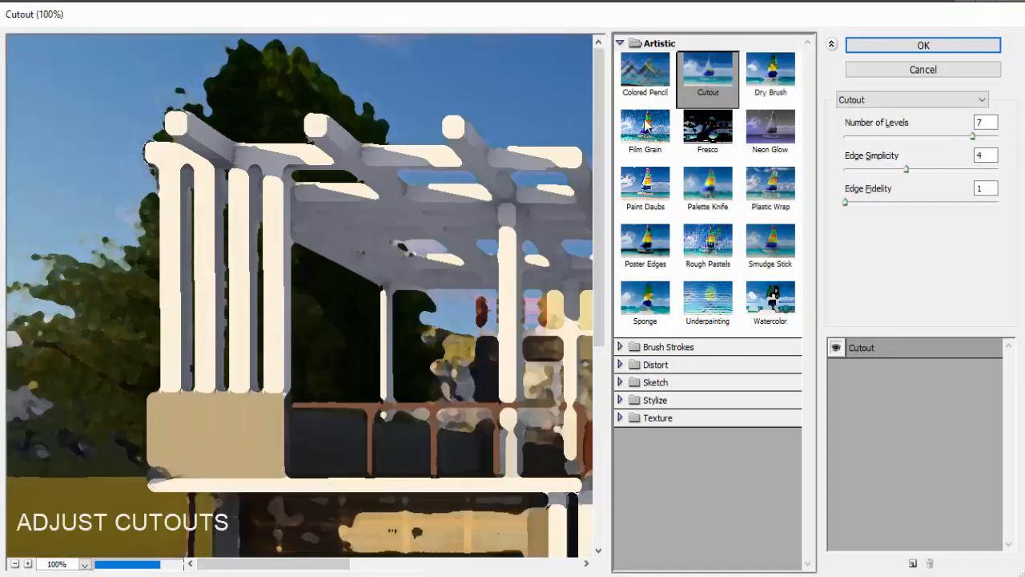
{"action": "left_click_drag", "start_coordinate": [366, 423], "coordinate": [218, 240]}
{"action": "left_click_drag", "start_coordinate": [427, 455], "coordinate": [172, 219]}
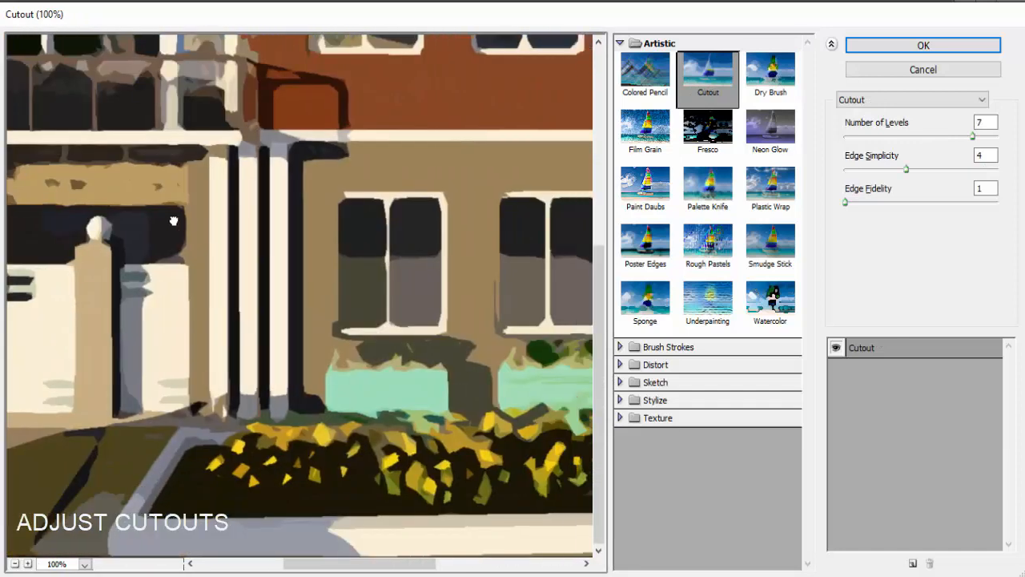
{"action": "left_click_drag", "start_coordinate": [464, 229], "coordinate": [308, 489]}
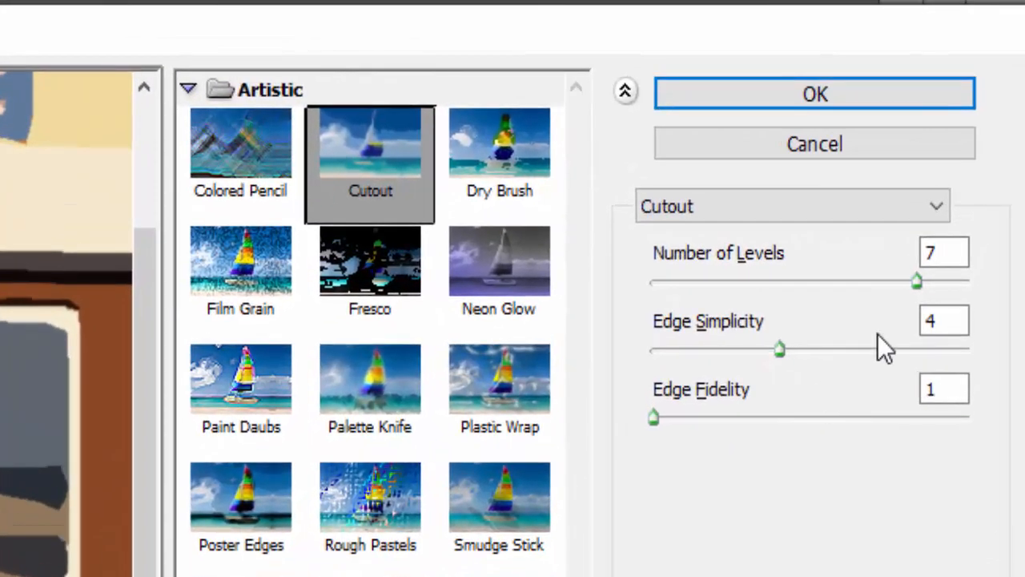
Set Cutout's Edge Simplicity to 3, keeping Number of Levels 7 and Edge Fidelity 1, and apply the filter
{"action": "mouse_move", "coordinate": [919, 281]}
{"action": "left_mouse_down"}
{"action": "mouse_move", "coordinate": [884, 280]}
{"action": "mouse_move", "coordinate": [899, 280]}
{"action": "left_mouse_up"}
{"action": "left_click", "coordinate": [781, 351]}
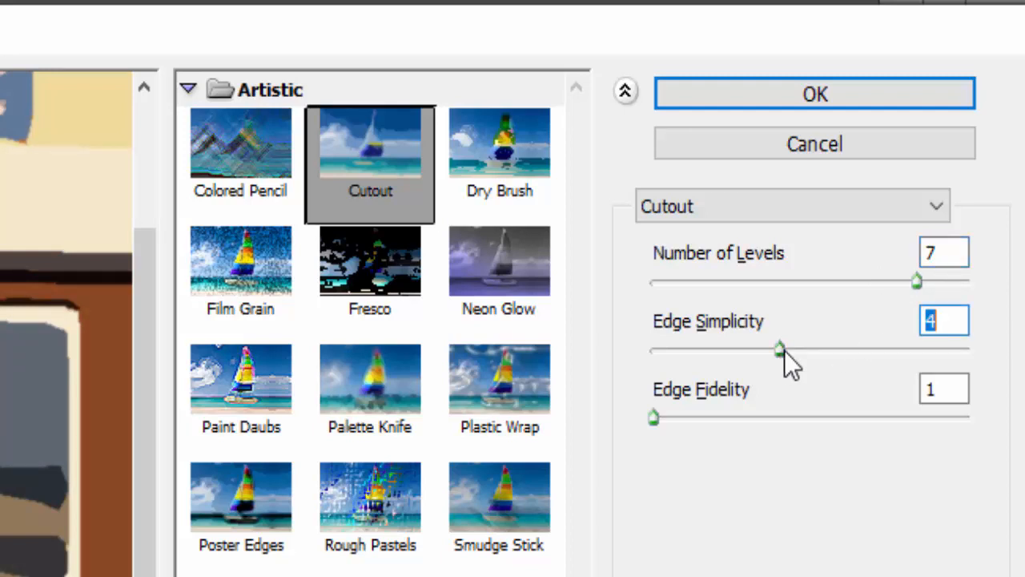
{"action": "left_click_drag", "start_coordinate": [784, 351], "coordinate": [751, 353]}
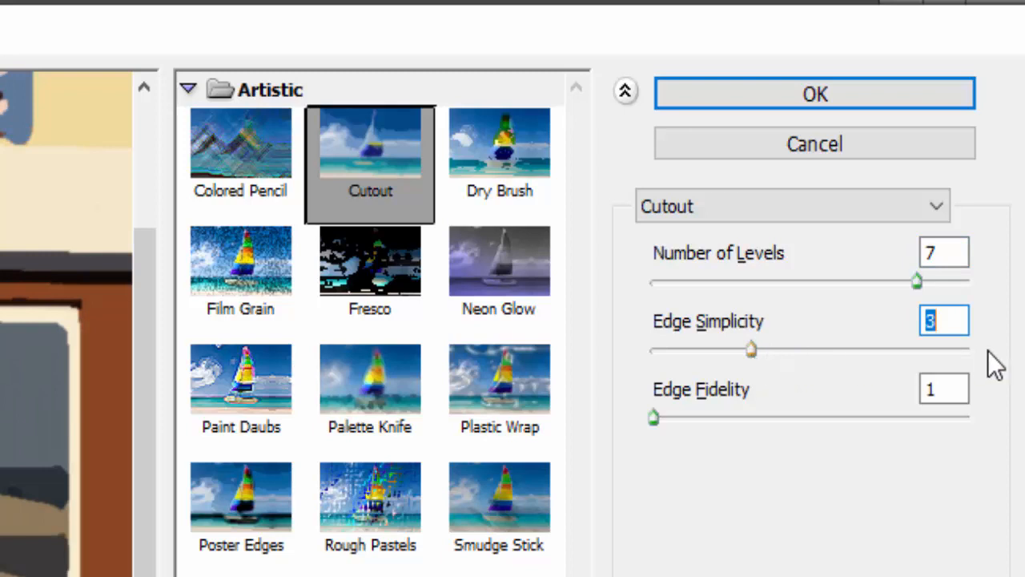
{"action": "left_click", "coordinate": [797, 100]}
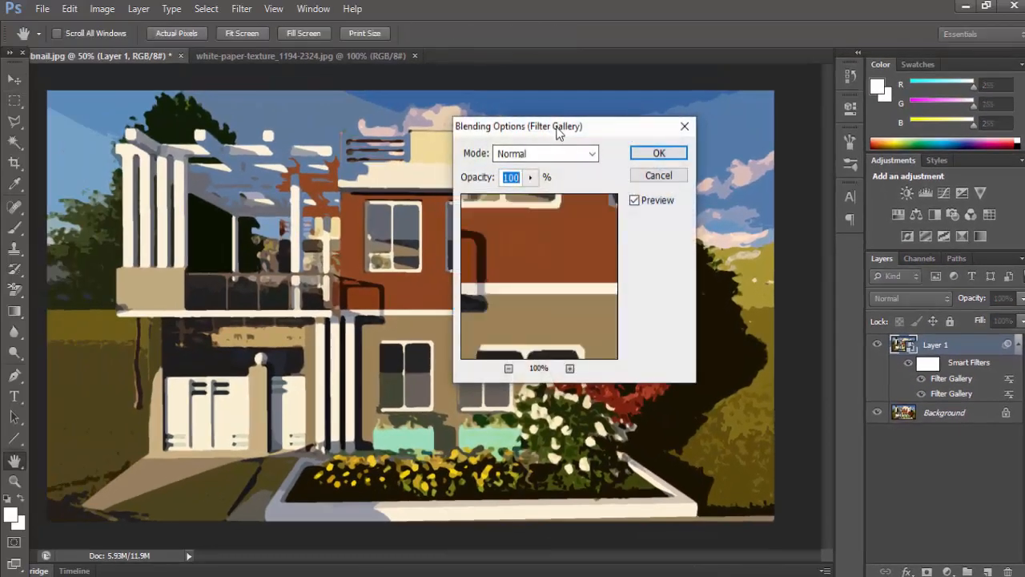
Set the blending mode of the Cutout smart filter on Layer 1 to Pin Light
{"action": "left_click_drag", "start_coordinate": [557, 128], "coordinate": [469, 100]}
{"action": "left_click", "coordinate": [502, 126]}
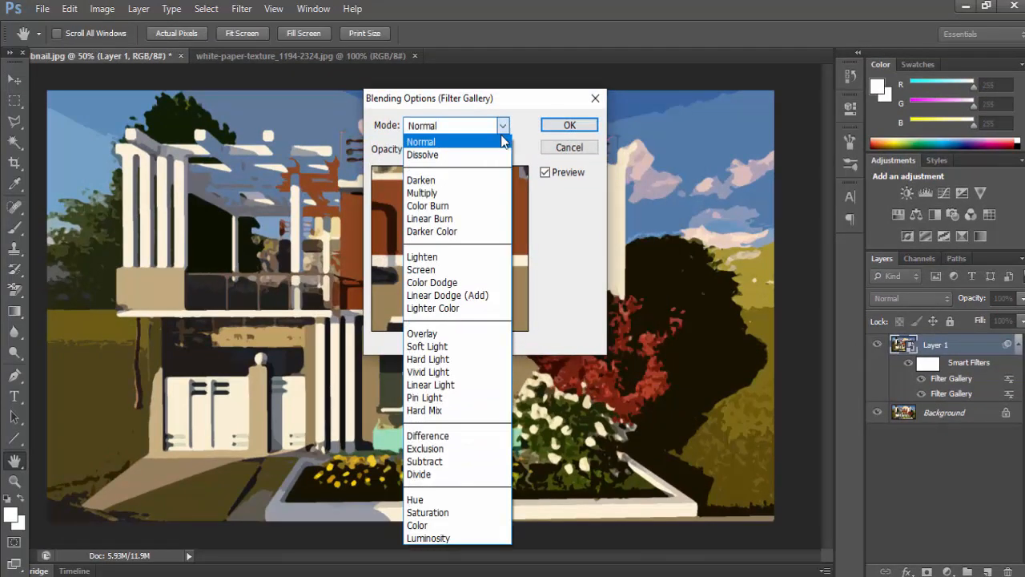
{"action": "left_click", "coordinate": [460, 397]}
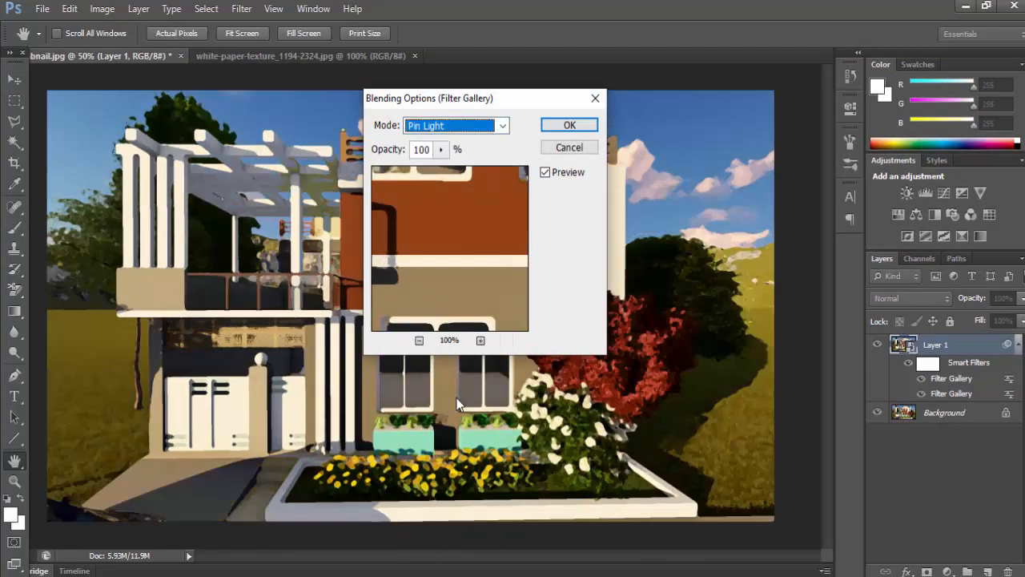
{"action": "left_click", "coordinate": [569, 125]}
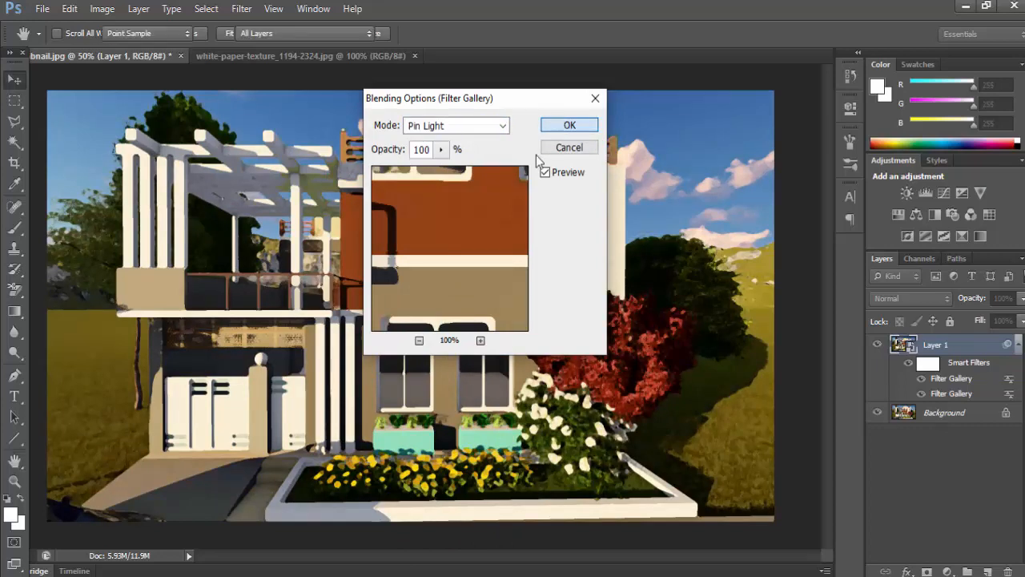
Apply a Smart Blur filter to Layer 1 with Radius 26.2, Threshold about 37.4, Low quality and Normal mode
{"action": "key", "text": "v"}
{"action": "scroll", "coordinate": [412, 262], "scroll_direction": "up", "scroll_amount": 2}
{"action": "scroll", "coordinate": [415, 240], "scroll_direction": "up", "scroll_amount": 1}
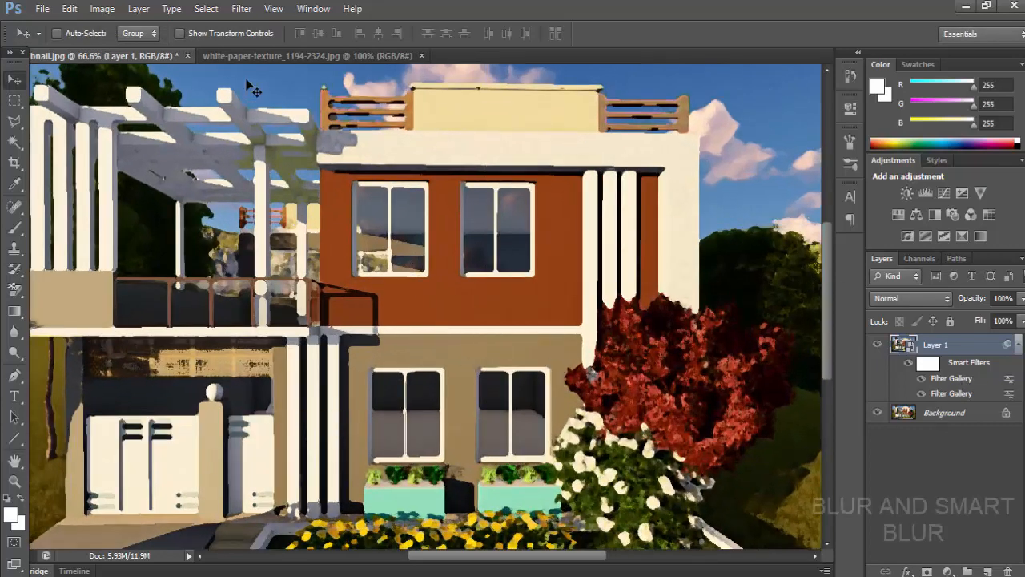
{"action": "left_click", "coordinate": [241, 10]}
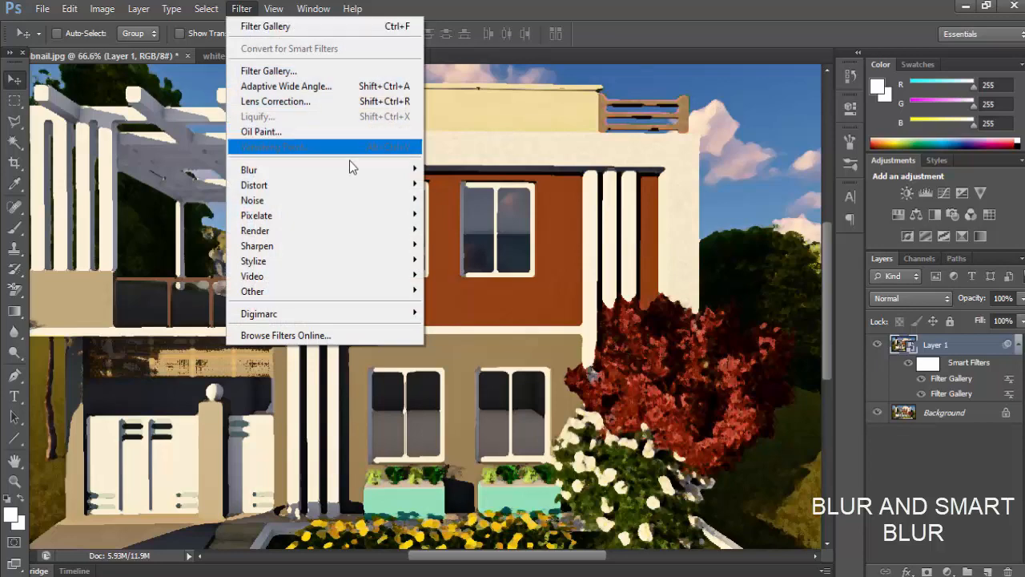
{"action": "mouse_move", "coordinate": [349, 175]}
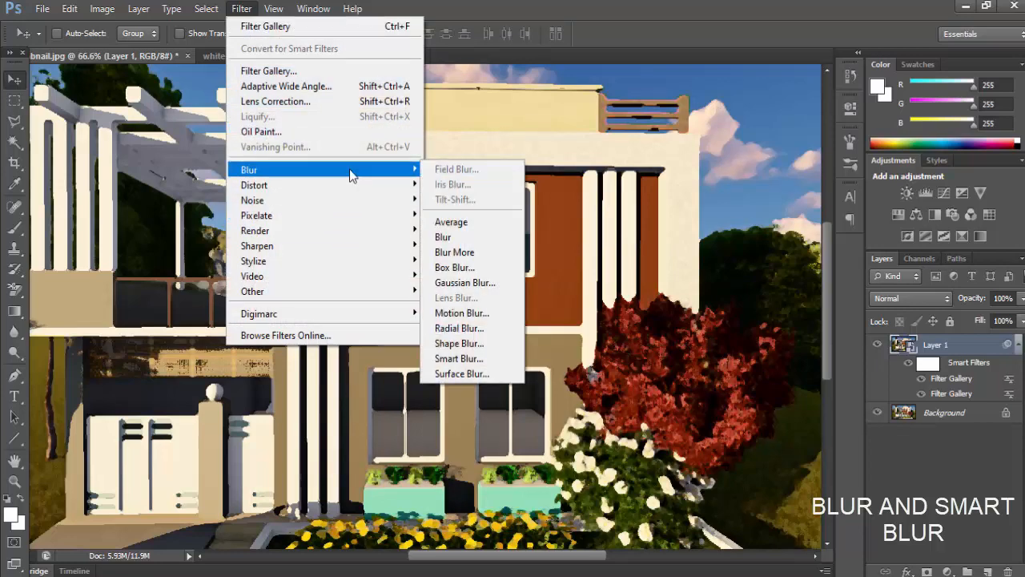
{"action": "left_click", "coordinate": [480, 359]}
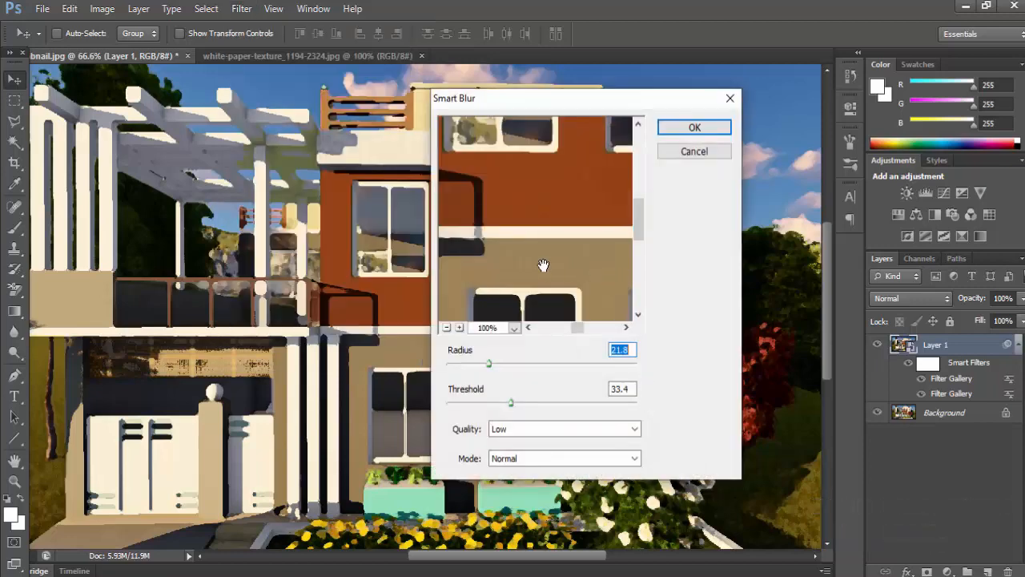
{"action": "left_click_drag", "start_coordinate": [488, 367], "coordinate": [497, 368]}
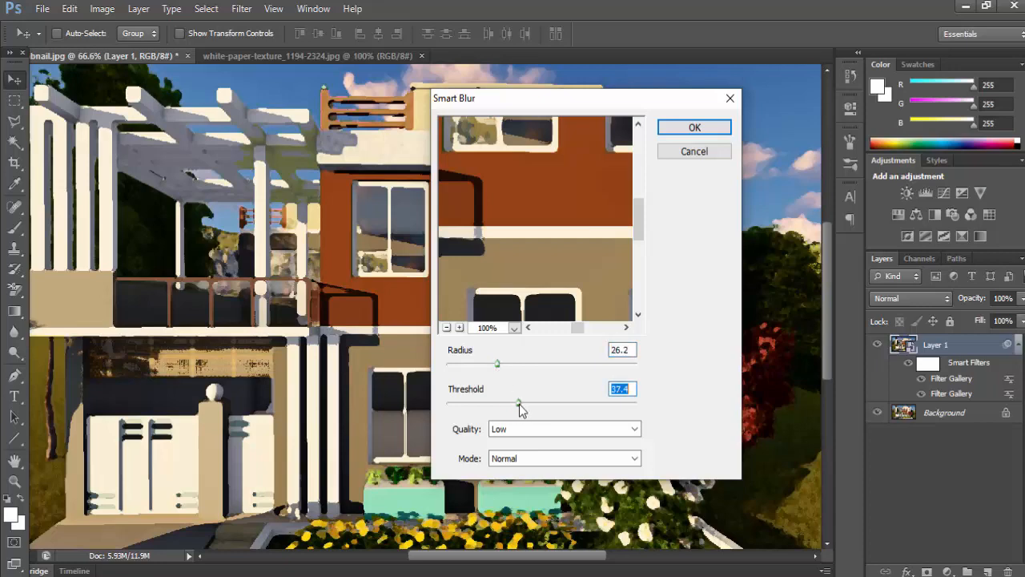
{"action": "left_click", "coordinate": [713, 132]}
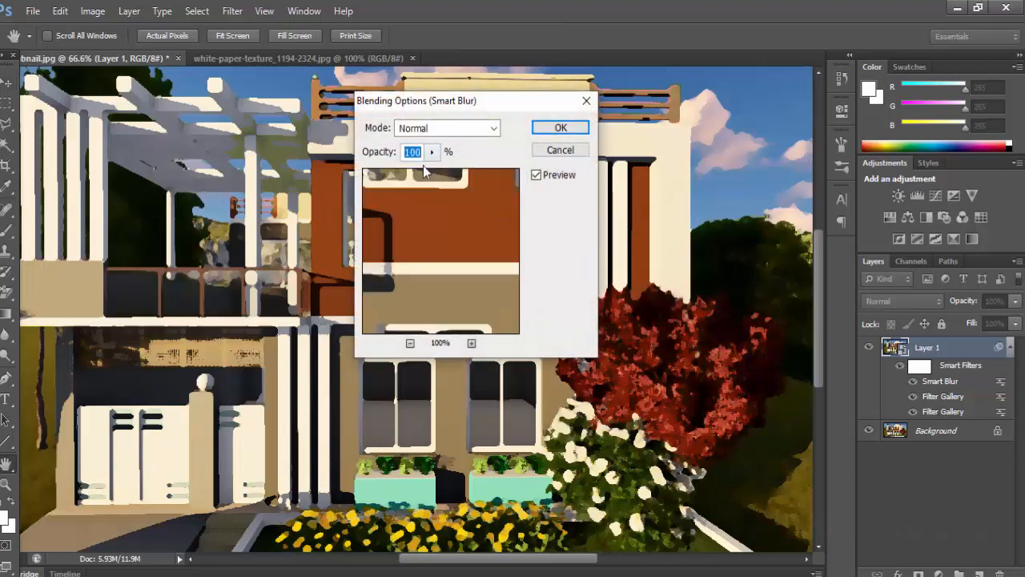
Set the Smart Blur smart filter's blending to Screen mode at 42% opacity
{"action": "left_click", "coordinate": [493, 130]}
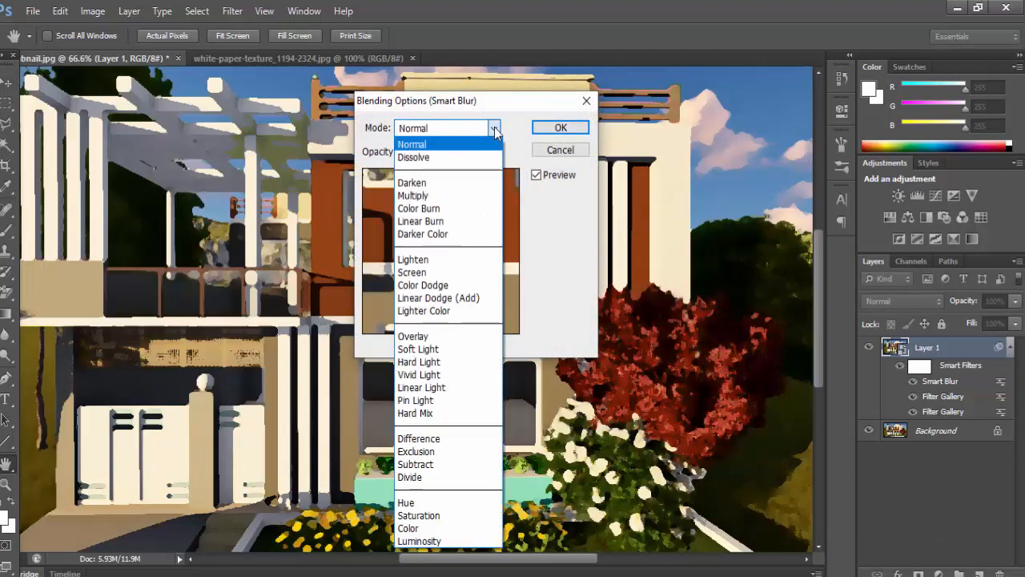
{"action": "left_click", "coordinate": [494, 129]}
{"action": "left_click", "coordinate": [434, 152]}
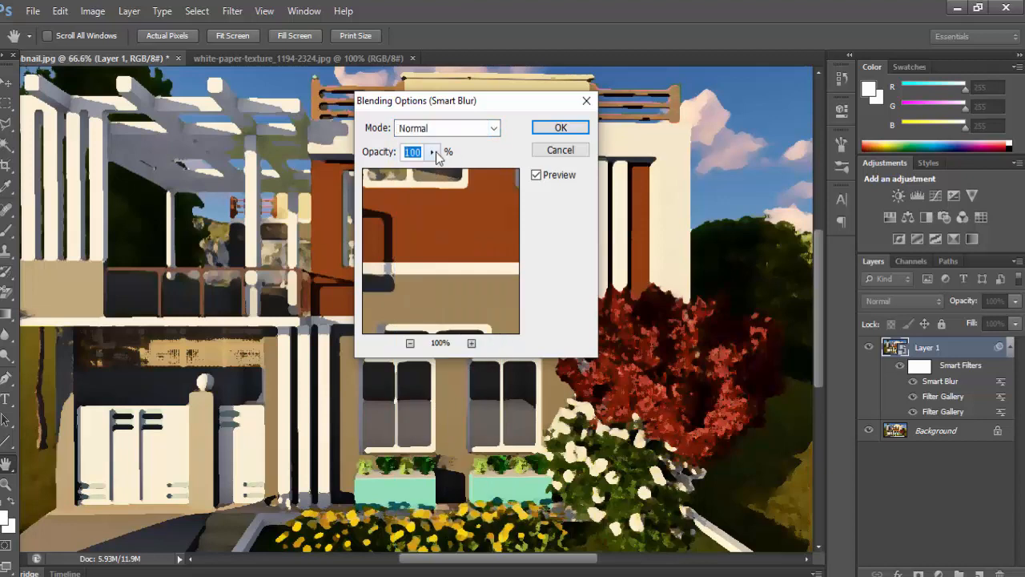
{"action": "left_click_drag", "start_coordinate": [432, 178], "coordinate": [390, 186]}
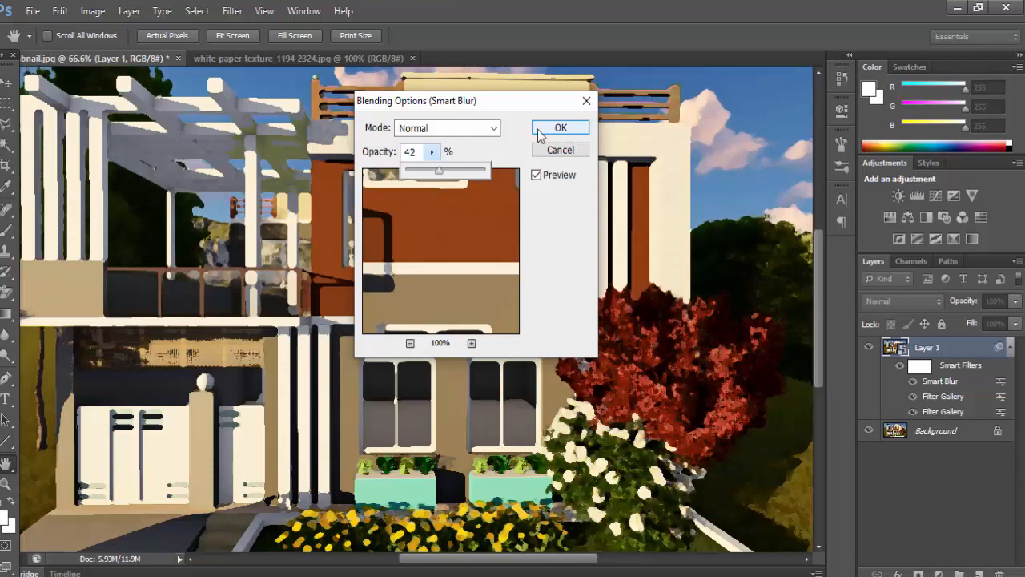
{"action": "left_click", "coordinate": [493, 130]}
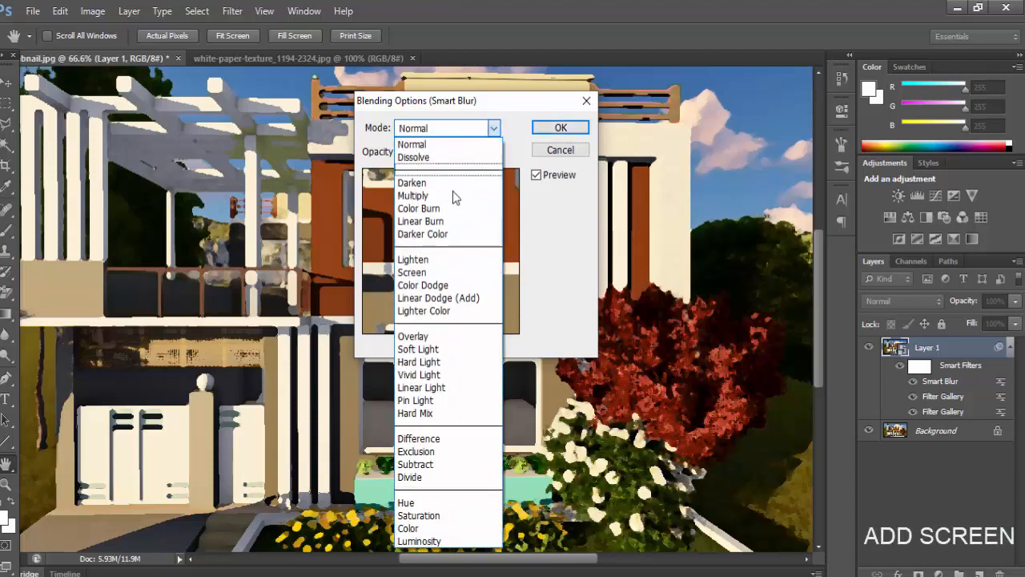
{"action": "left_click", "coordinate": [446, 272]}
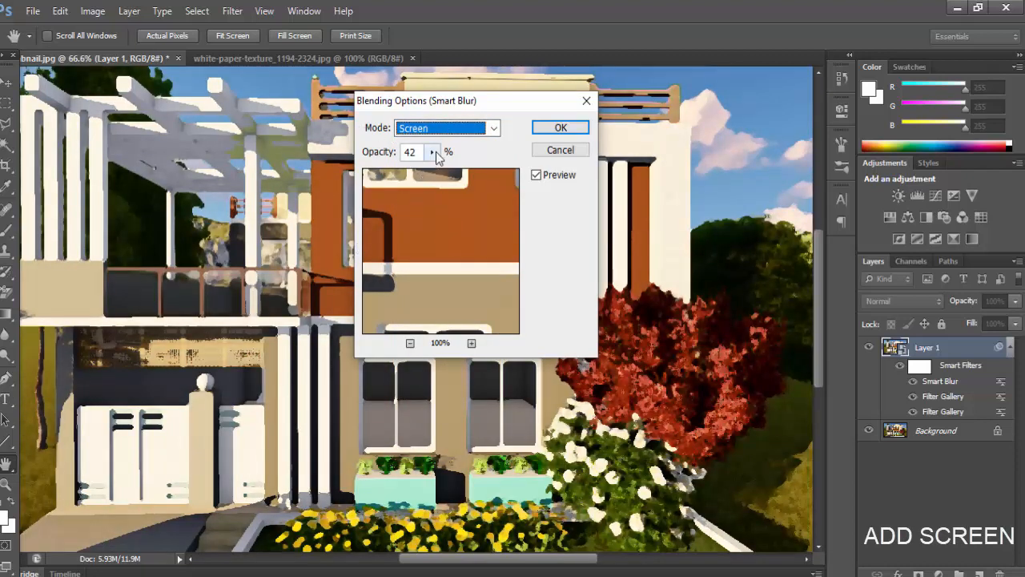
{"action": "left_click", "coordinate": [562, 130]}
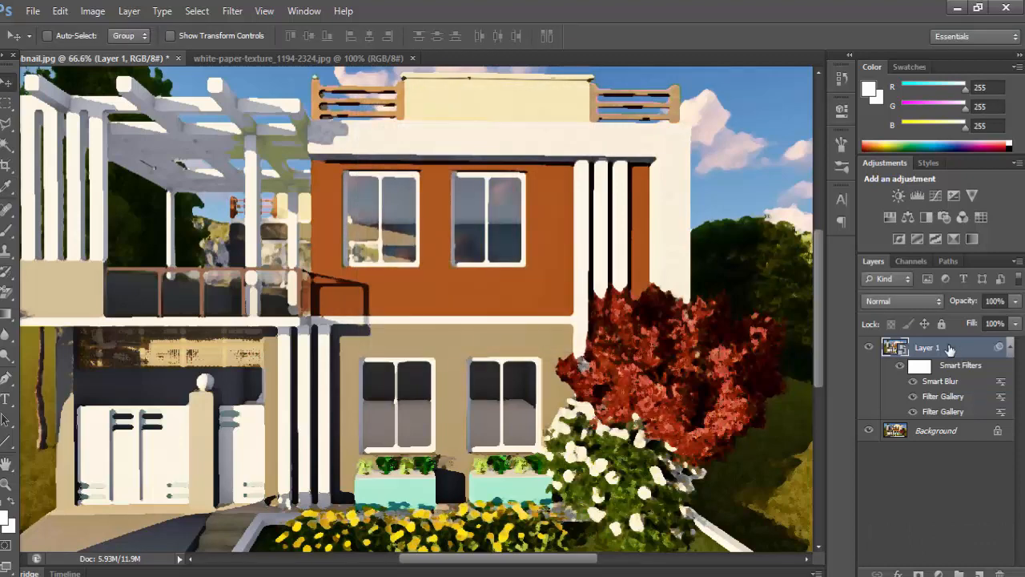
Apply the Find Edges stylize filter to Layer 1
{"action": "left_click", "coordinate": [232, 10]}
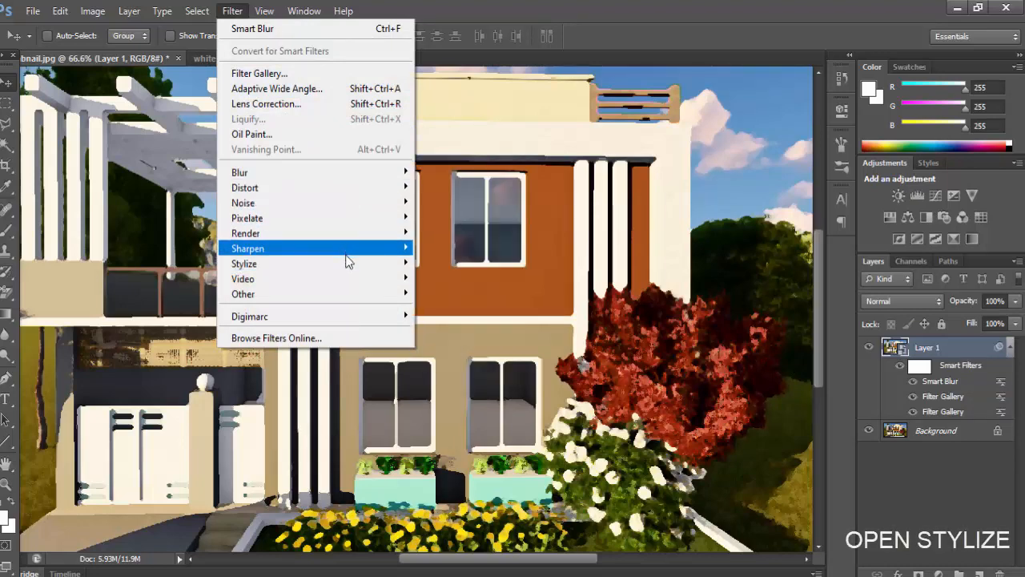
{"action": "mouse_move", "coordinate": [348, 267]}
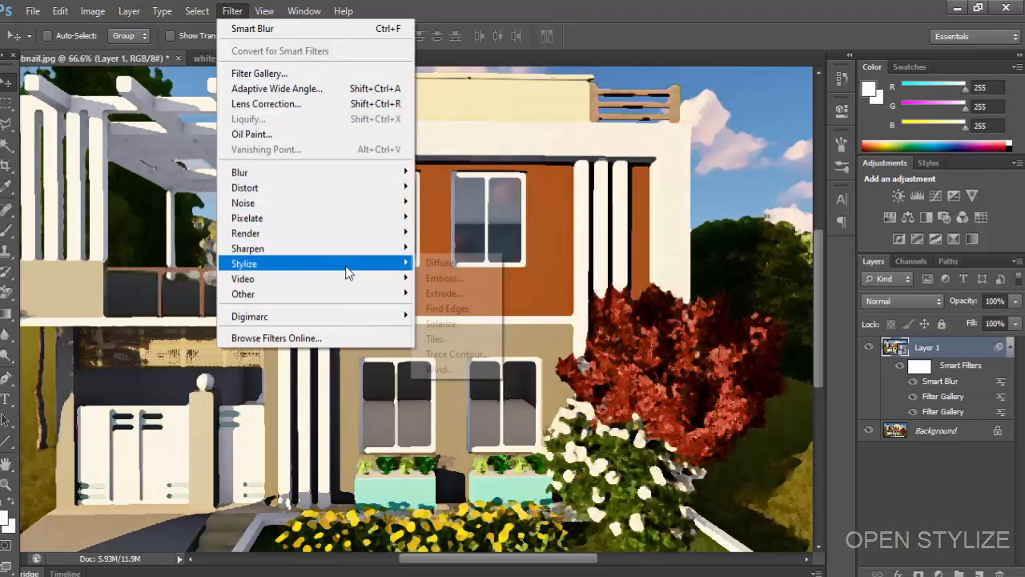
{"action": "left_click", "coordinate": [448, 311]}
{"action": "scroll", "coordinate": [502, 334], "scroll_direction": "down", "scroll_amount": 3}
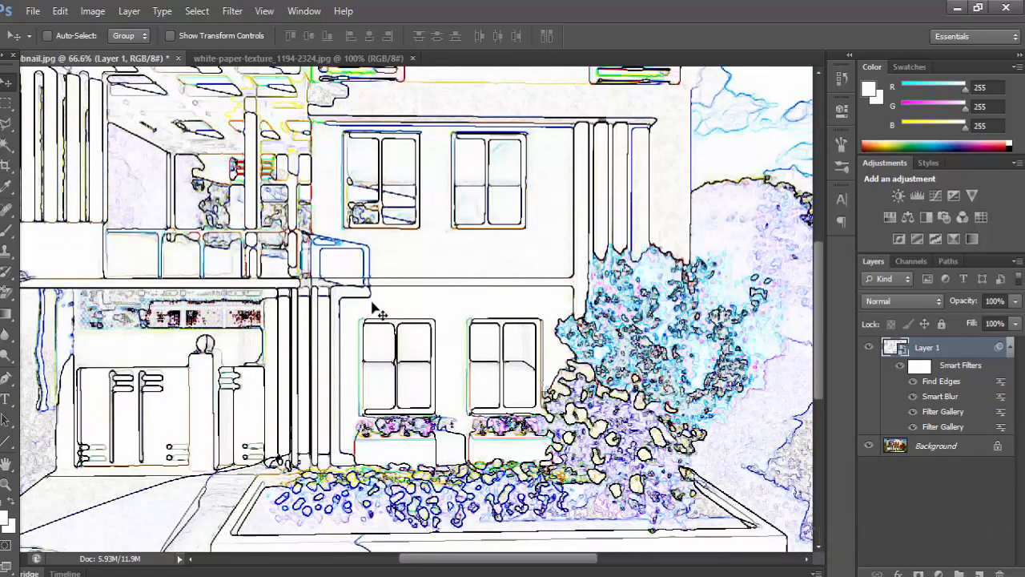
Set the blending of Layer 1's Find Edges smart filter to Multiply mode and lower its opacity
{"action": "scroll", "coordinate": [380, 313], "scroll_direction": "down", "scroll_amount": 4}
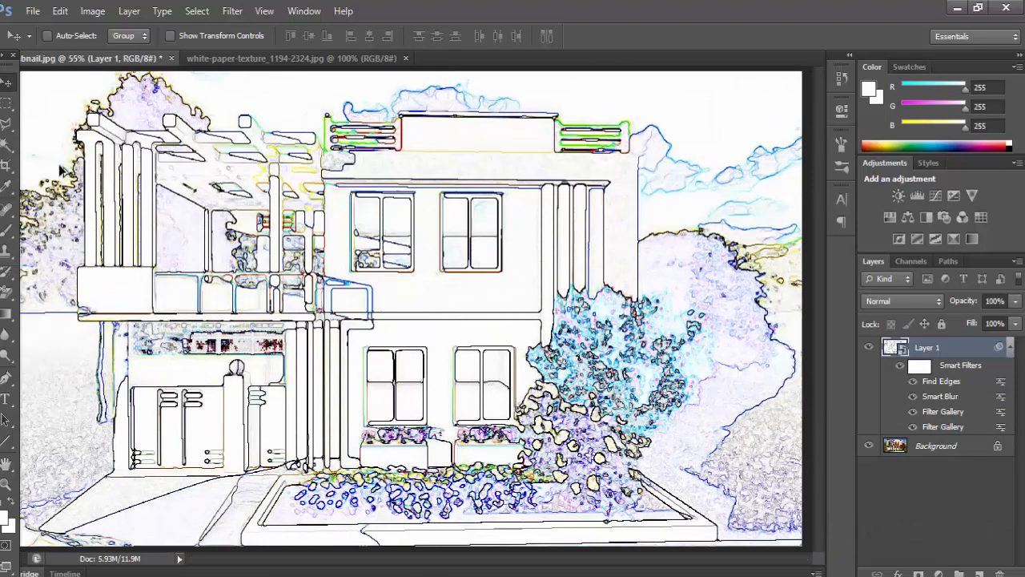
{"action": "scroll", "coordinate": [60, 170], "scroll_direction": "up", "scroll_amount": 1}
{"action": "scroll", "coordinate": [400, 203], "scroll_direction": "down", "scroll_amount": 2}
{"action": "scroll", "coordinate": [653, 244], "scroll_direction": "up", "scroll_amount": 1}
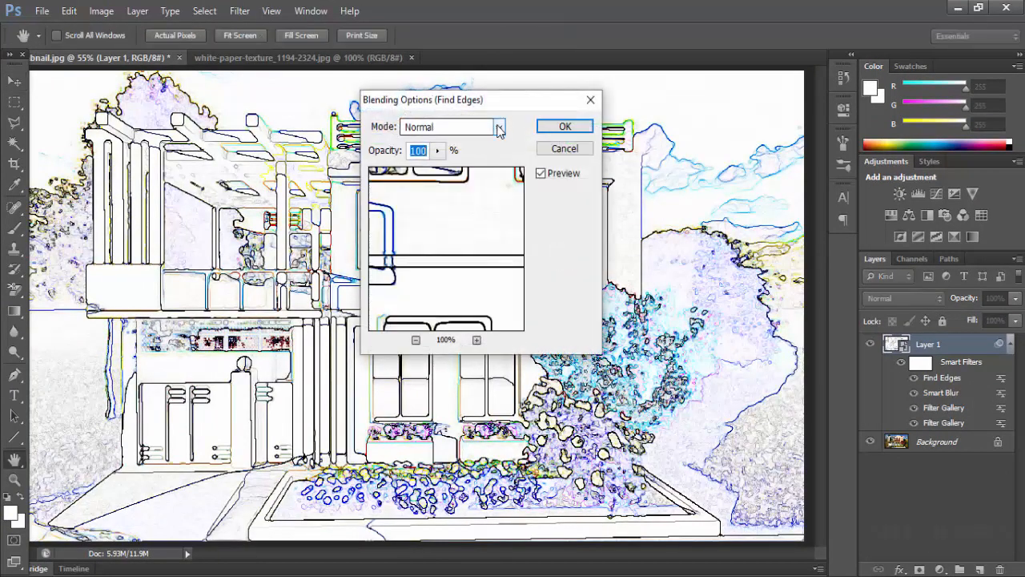
{"action": "left_click", "coordinate": [498, 128]}
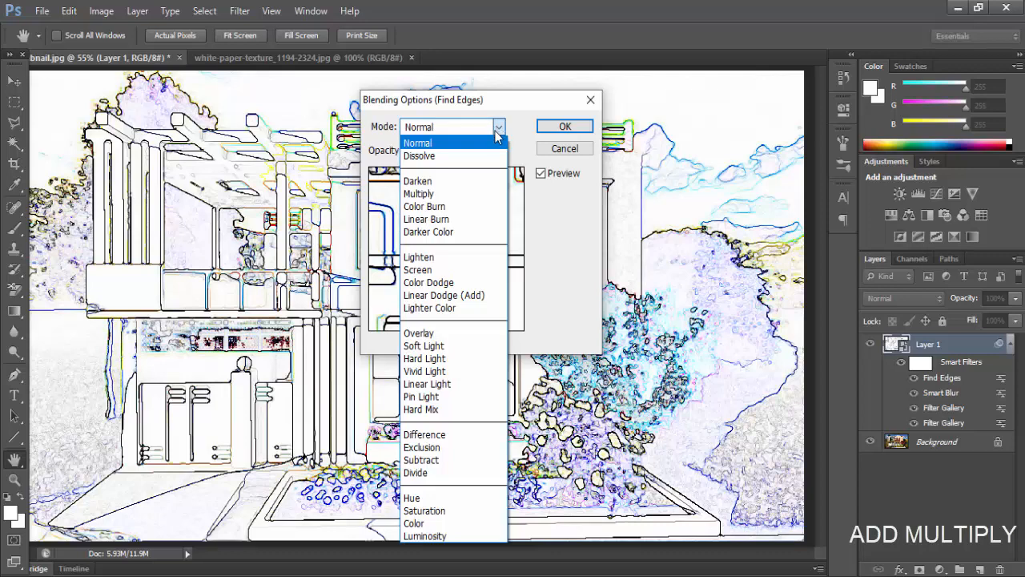
{"action": "left_click", "coordinate": [448, 194]}
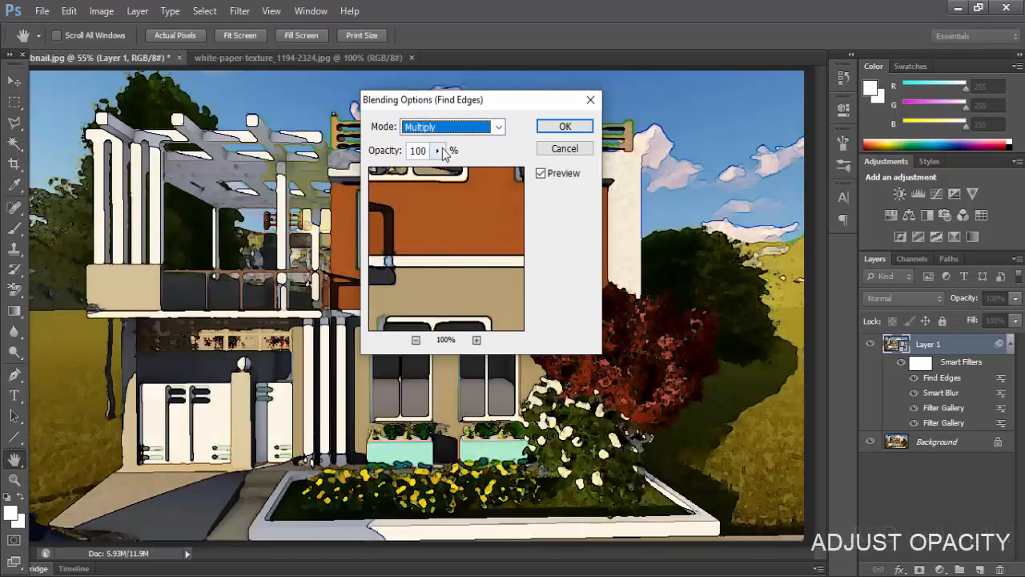
{"action": "left_click", "coordinate": [437, 150]}
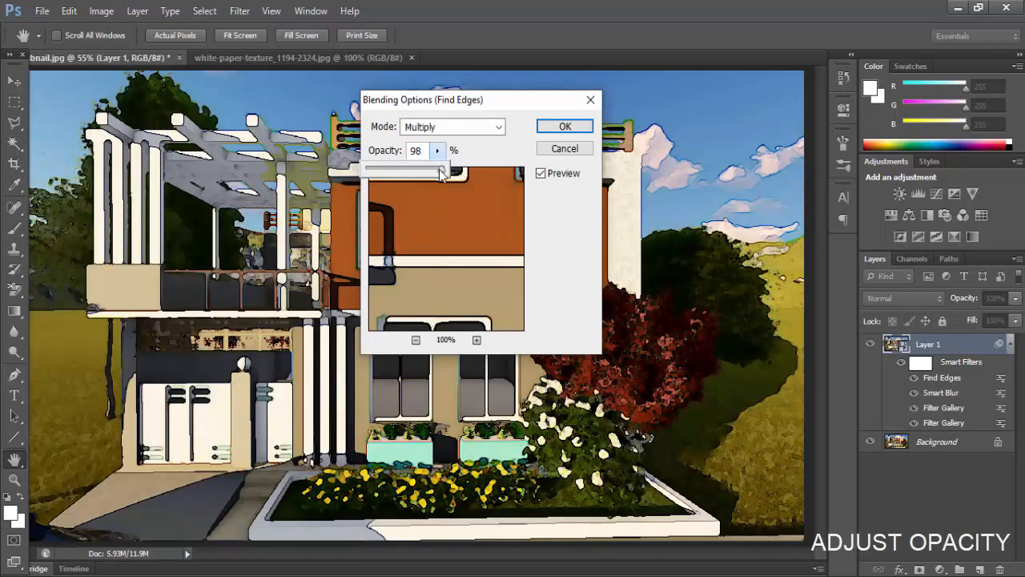
{"action": "left_click_drag", "start_coordinate": [440, 171], "coordinate": [407, 172]}
{"action": "left_click", "coordinate": [563, 127]}
{"action": "key", "text": "v"}
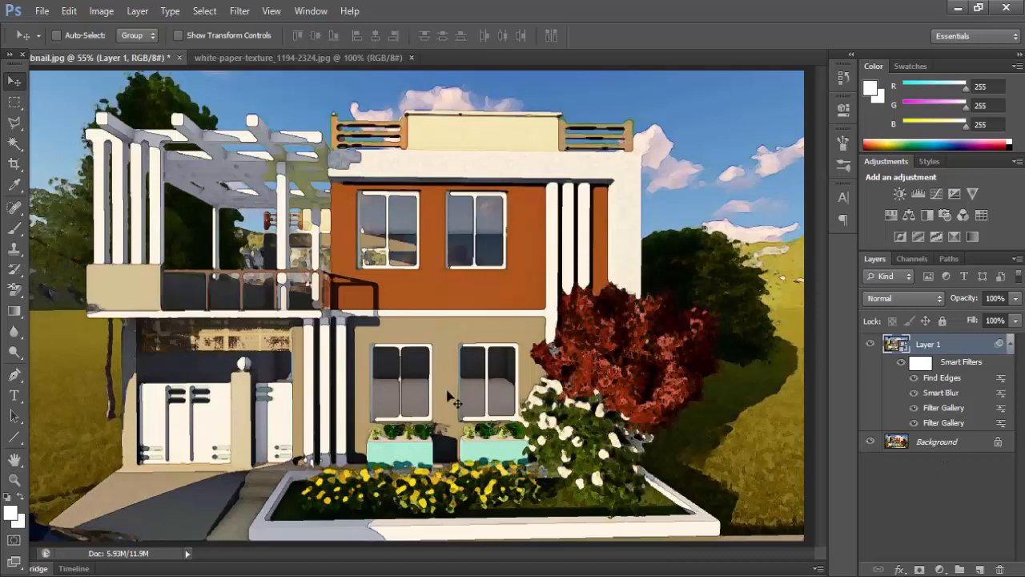
Unlock the background of white-paper-texture_1194-2324.jpg as Layer 0 and move that texture into the house image document
{"action": "scroll", "coordinate": [437, 377], "scroll_direction": "down", "scroll_amount": 1}
{"action": "scroll", "coordinate": [336, 296], "scroll_direction": "up", "scroll_amount": 1}
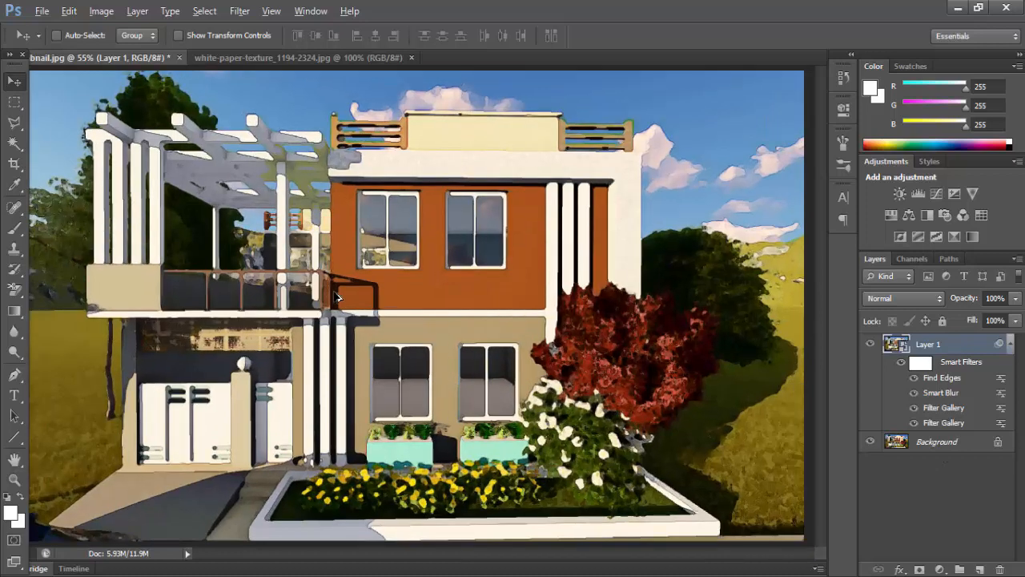
{"action": "left_click", "coordinate": [315, 59]}
{"action": "scroll", "coordinate": [411, 353], "scroll_direction": "up", "scroll_amount": 1}
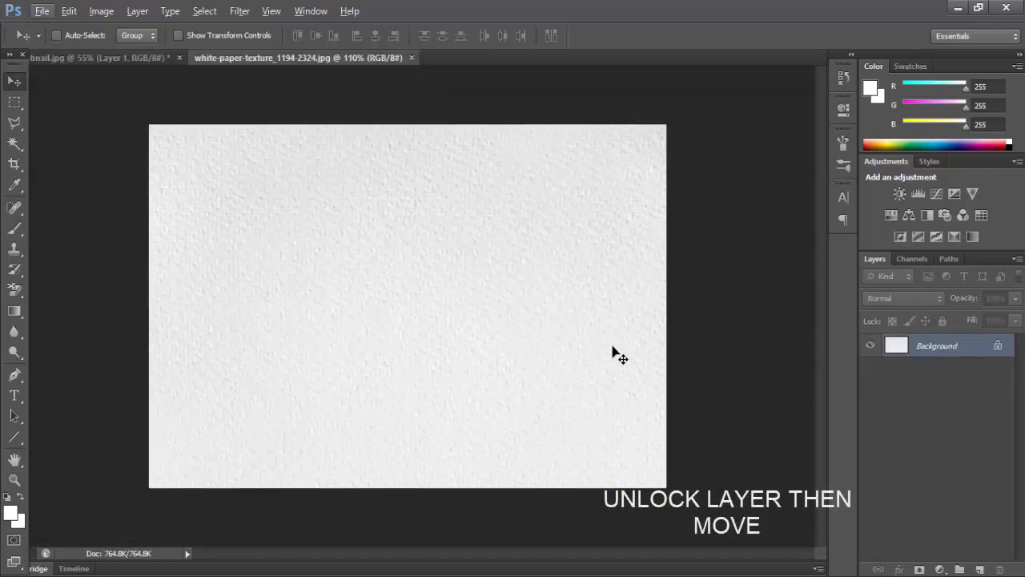
{"action": "double_click", "coordinate": [996, 353]}
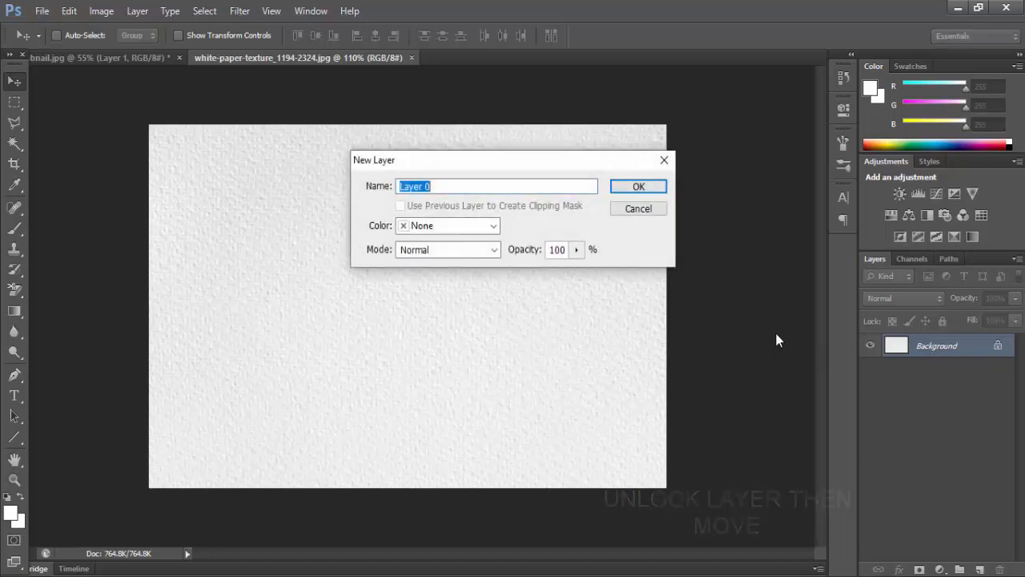
{"action": "left_click", "coordinate": [621, 187]}
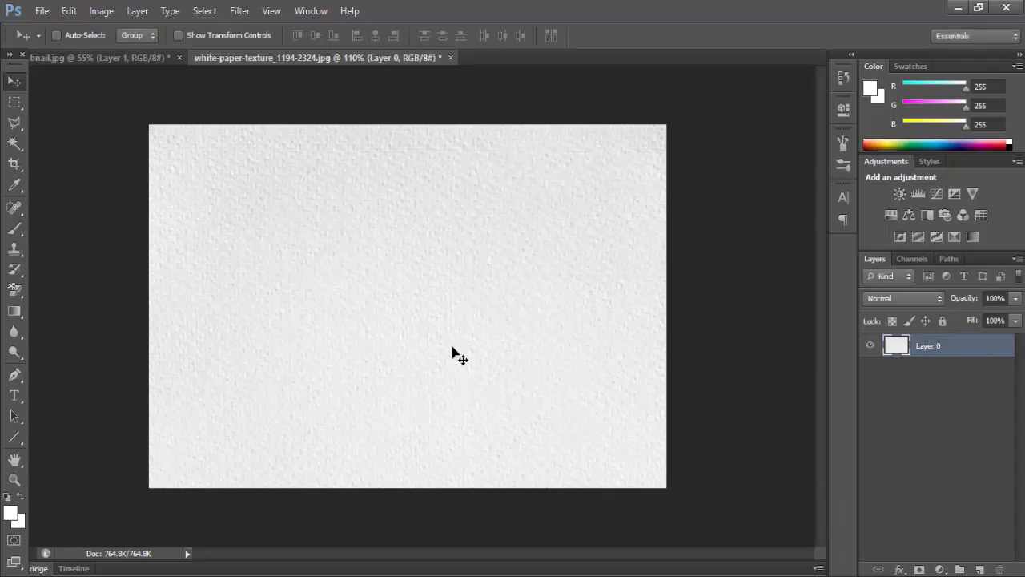
{"action": "left_click_drag", "start_coordinate": [373, 301], "coordinate": [449, 280]}
{"action": "scroll", "coordinate": [435, 289], "scroll_direction": "down", "scroll_amount": 2}
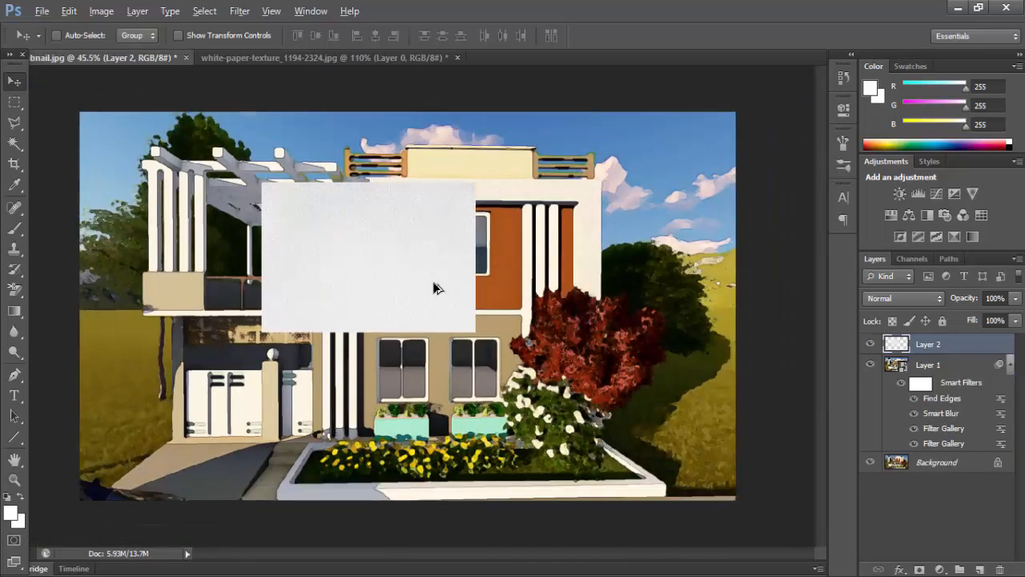
Scale the paper texture on Layer 2 to cover the whole canvas and set its blending mode to Multiply
{"action": "left_click_drag", "start_coordinate": [362, 268], "coordinate": [210, 205]}
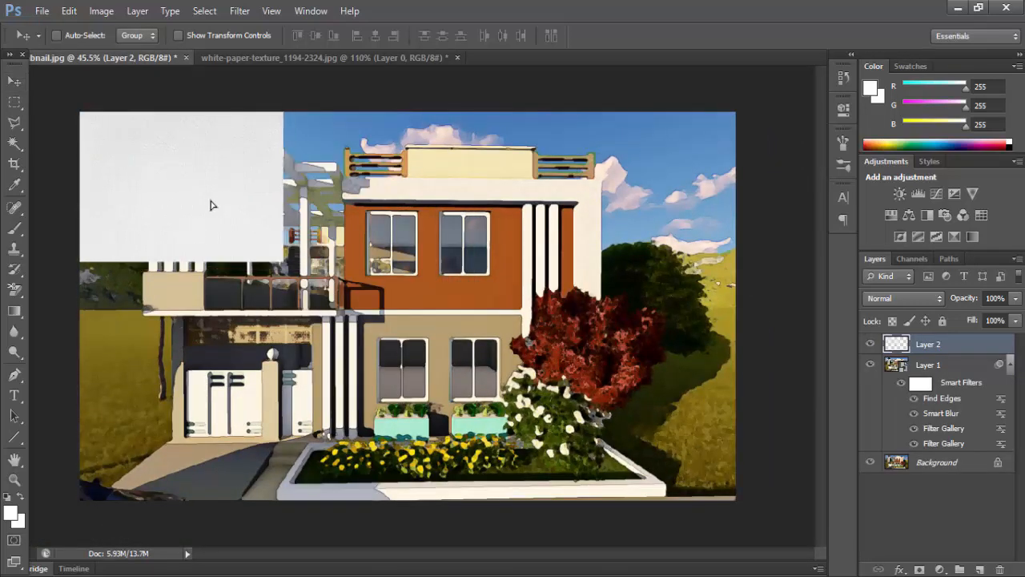
{"action": "key", "text": "ctrl+t"}
{"action": "left_click_drag", "start_coordinate": [282, 263], "coordinate": [736, 500]}
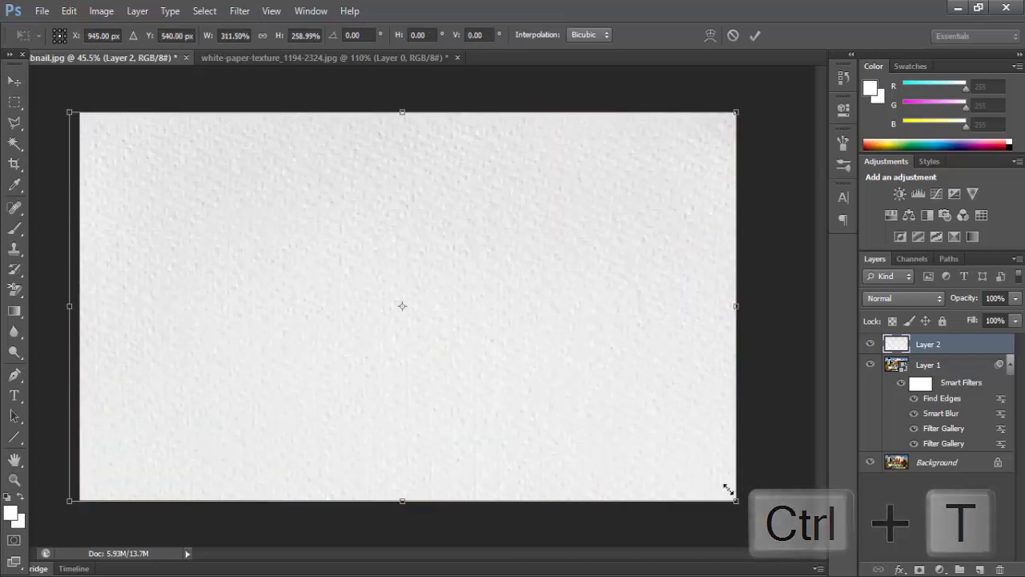
{"action": "left_click", "coordinate": [756, 35]}
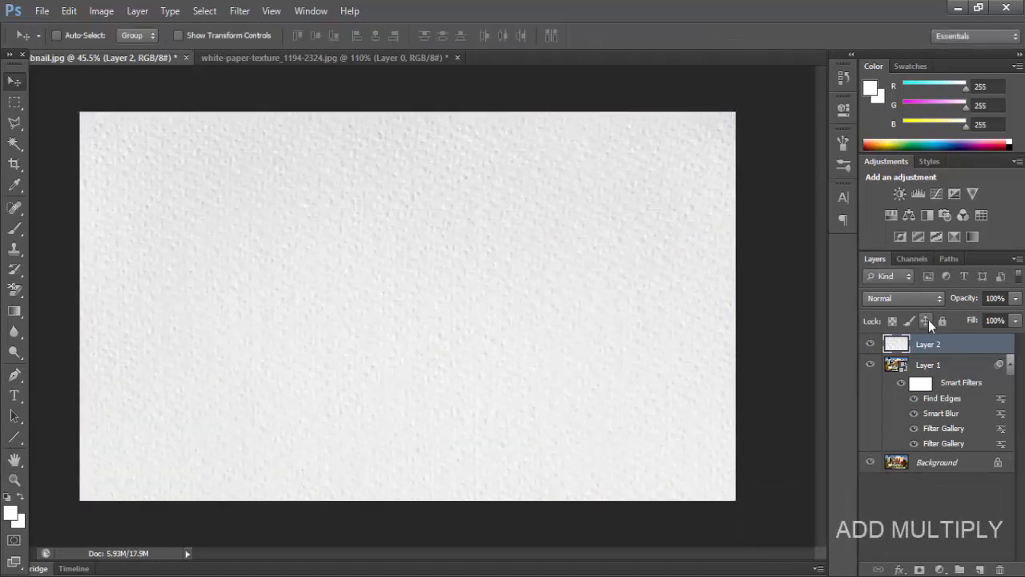
{"action": "left_click", "coordinate": [929, 298]}
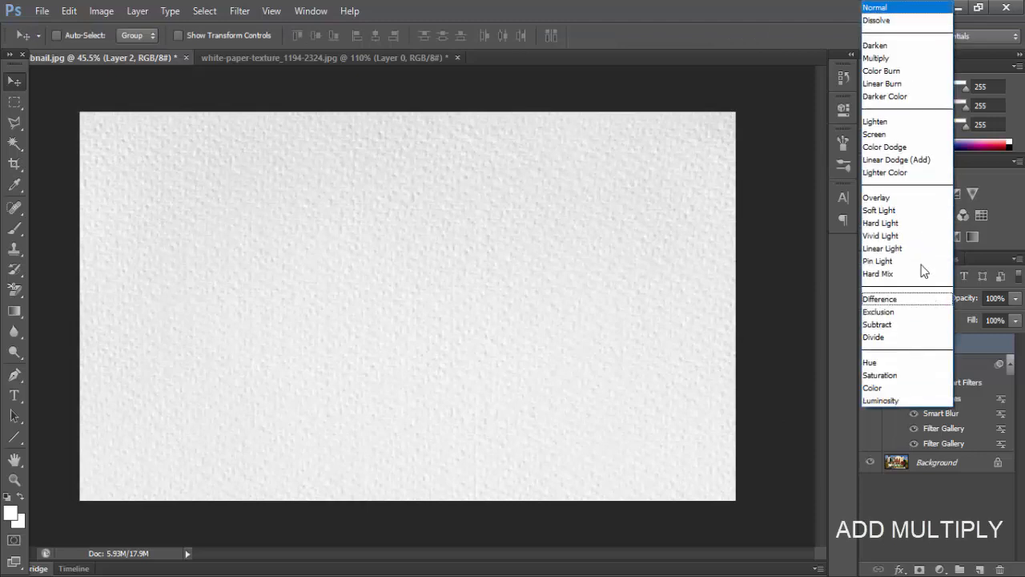
{"action": "left_click", "coordinate": [877, 59]}
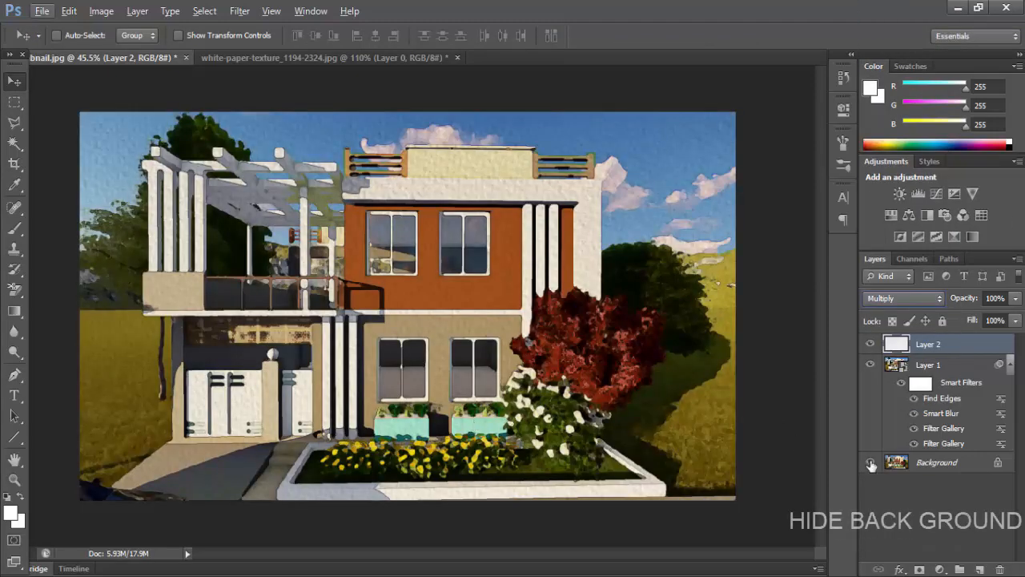
Hide the Background layer and add a black, hide-all layer mask to Layer 1
{"action": "left_click", "coordinate": [932, 367]}
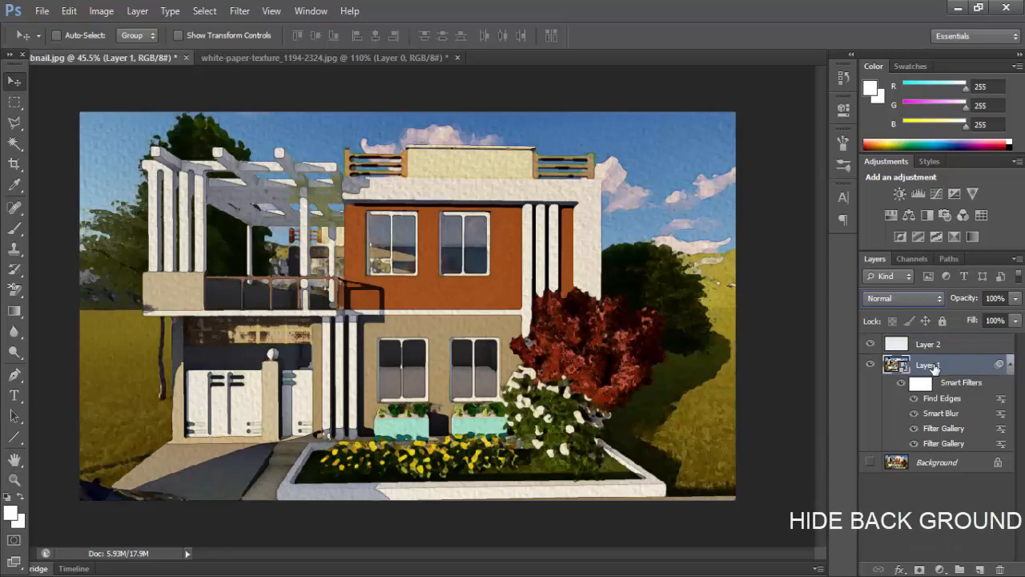
{"action": "left_click", "coordinate": [919, 568], "text": "alt"}
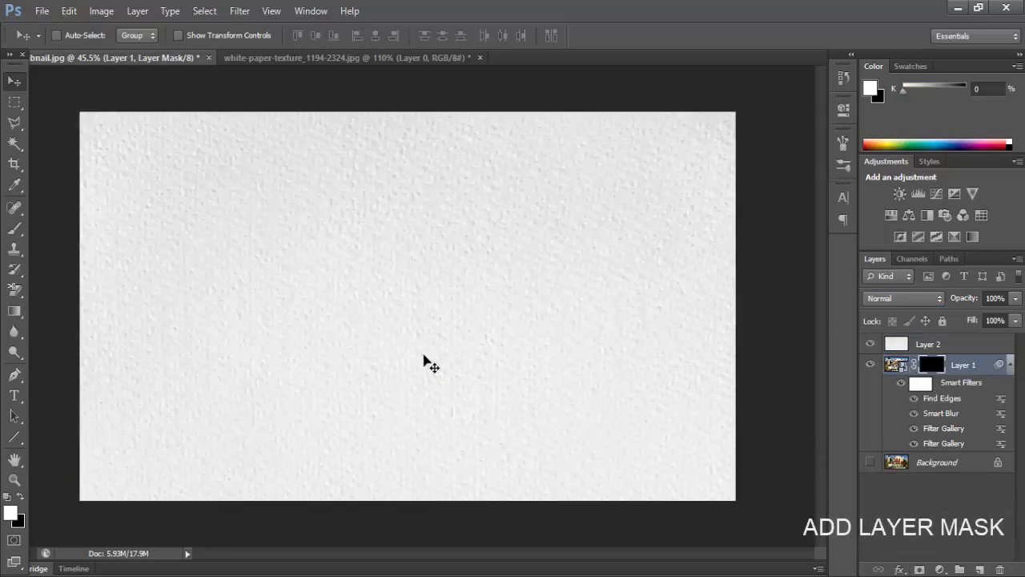
Choose the textured 582 px brush preset for the Brush tool to paint on Layer 1's mask
{"action": "key", "text": "ctrl+plus"}
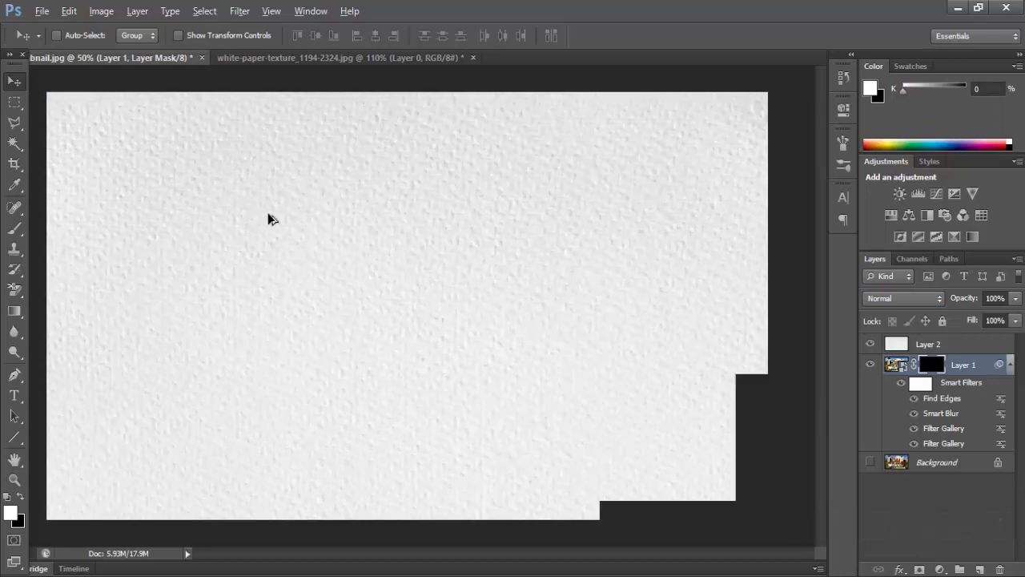
{"action": "left_click", "coordinate": [14, 228]}
{"action": "right_click", "coordinate": [384, 224]}
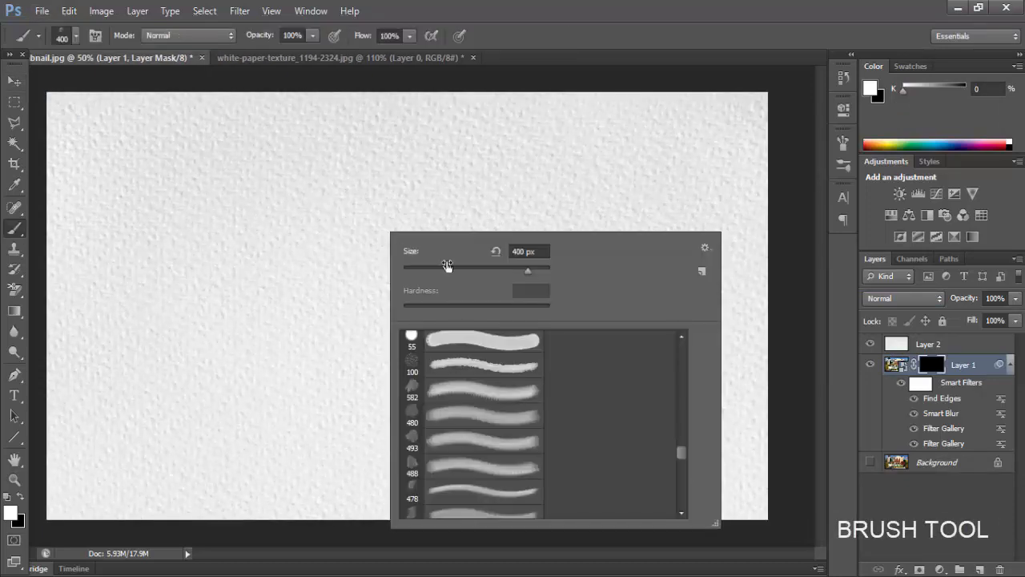
{"action": "scroll", "coordinate": [469, 453], "scroll_direction": "up", "scroll_amount": 5}
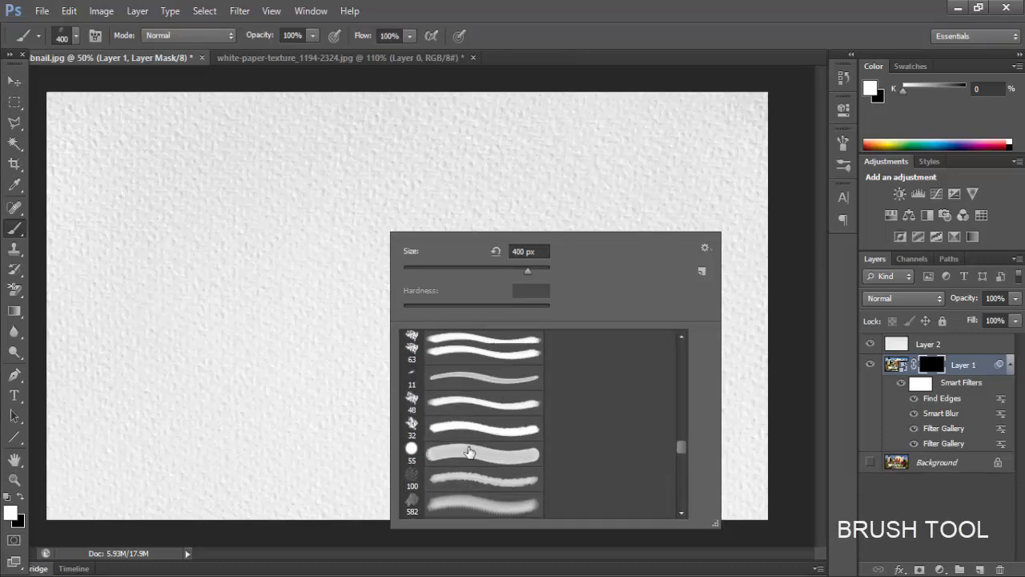
{"action": "scroll", "coordinate": [470, 452], "scroll_direction": "up", "scroll_amount": 10}
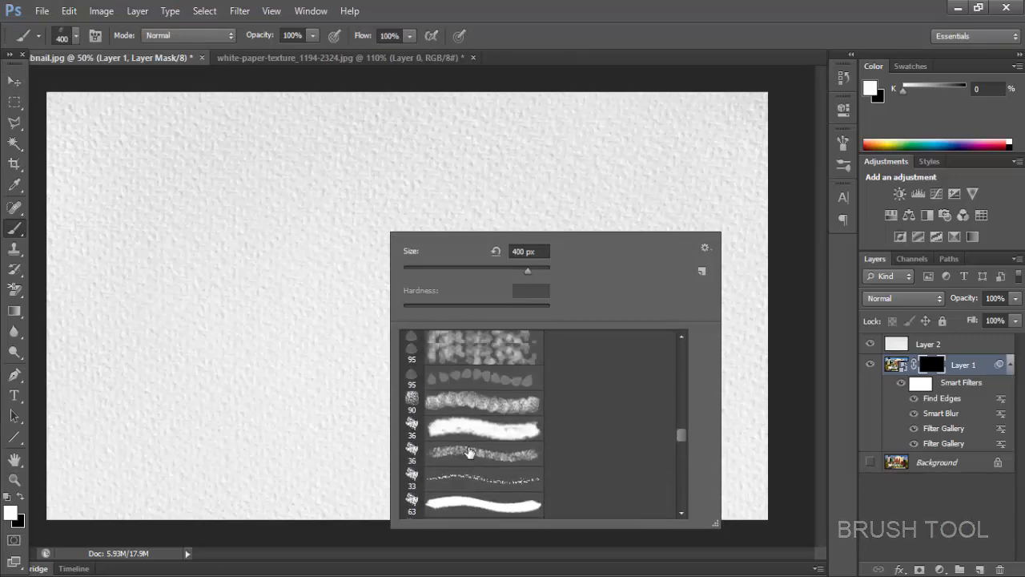
{"action": "scroll", "coordinate": [470, 453], "scroll_direction": "up", "scroll_amount": 4}
{"action": "scroll", "coordinate": [499, 338], "scroll_direction": "down", "scroll_amount": 5}
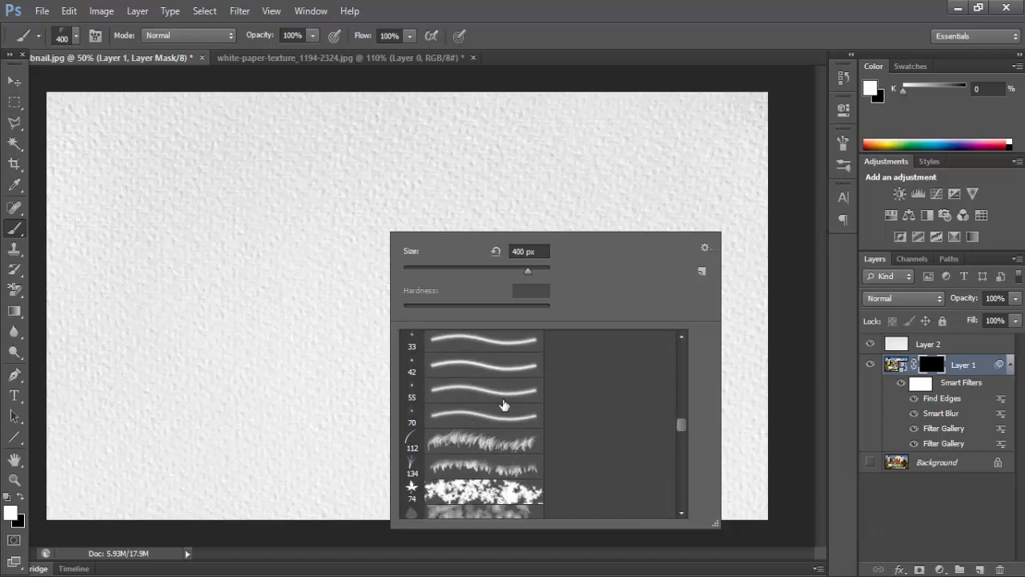
{"action": "left_click_drag", "start_coordinate": [684, 430], "coordinate": [684, 455]}
{"action": "left_click", "coordinate": [499, 365]}
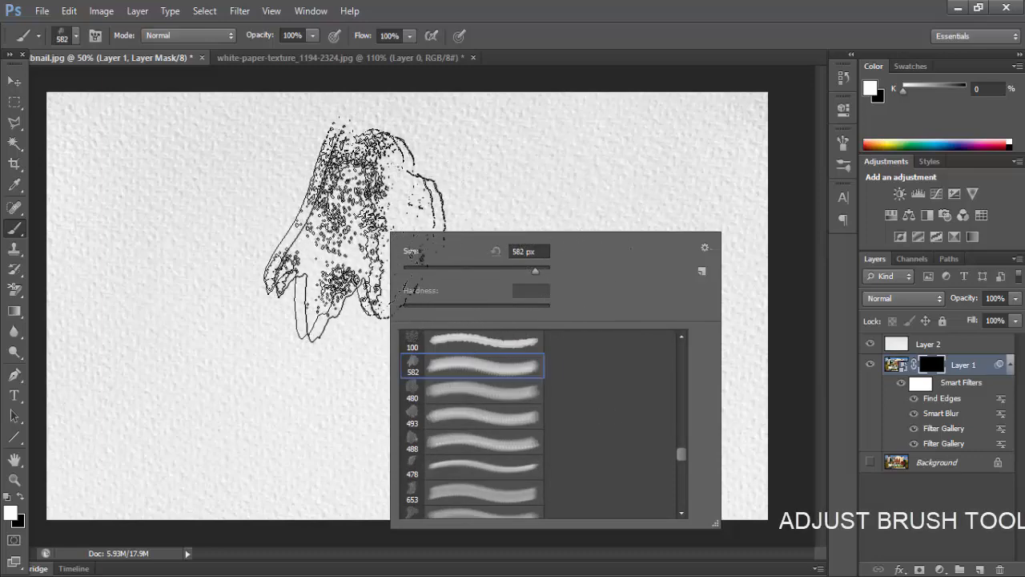
Paint white on Layer 1's mask to reveal the upper storey, pergola and balcony, reducing the brush size to 200 px
{"action": "mouse_move", "coordinate": [371, 229]}
{"action": "left_mouse_down"}
{"action": "mouse_move", "coordinate": [376, 207]}
{"action": "mouse_move", "coordinate": [387, 240]}
{"action": "mouse_move", "coordinate": [502, 296]}
{"action": "mouse_move", "coordinate": [481, 245]}
{"action": "mouse_move", "coordinate": [453, 258]}
{"action": "left_mouse_up"}
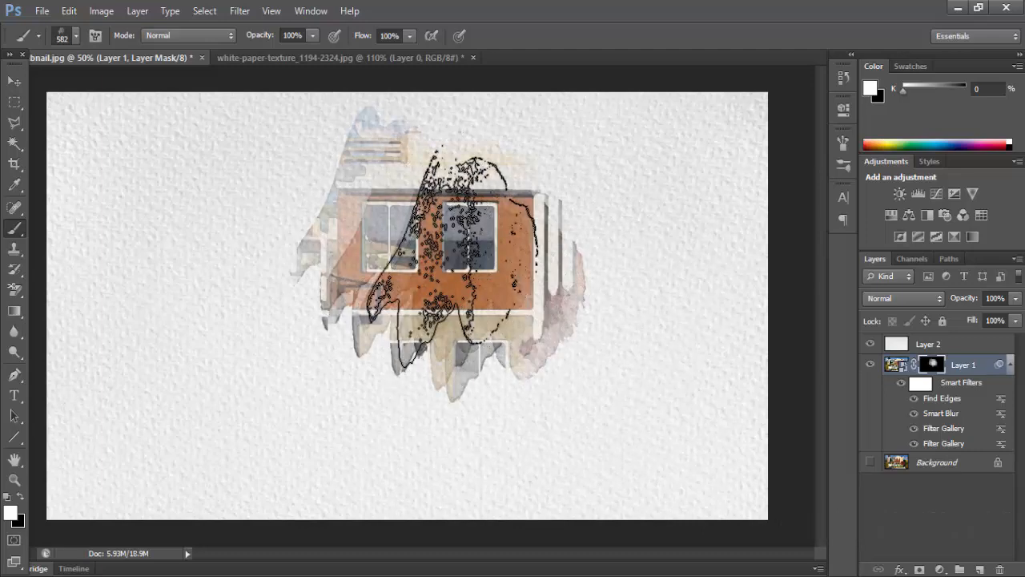
{"action": "key", "text": "bracketleft"}
{"action": "key", "text": "bracketleft"}
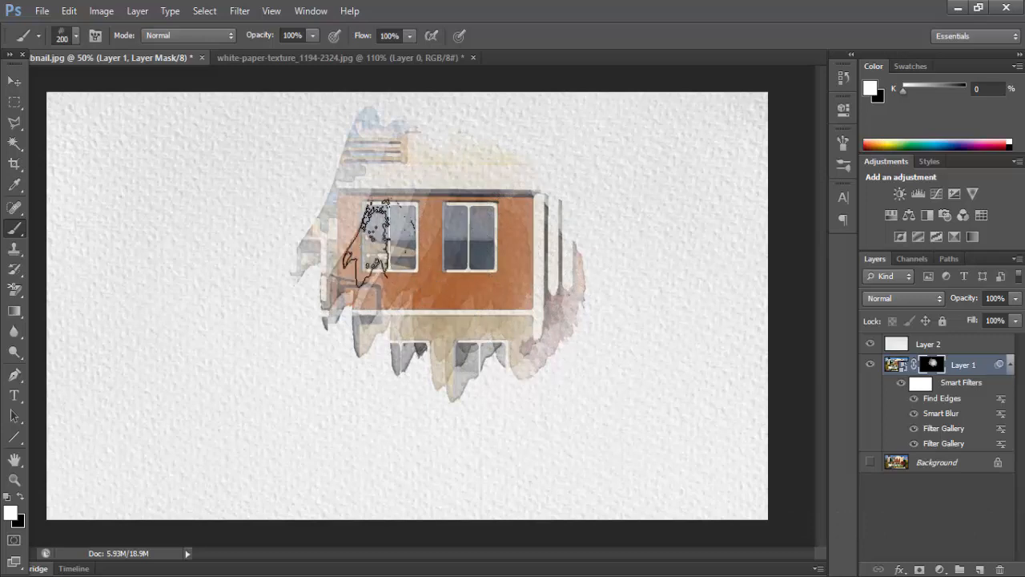
{"action": "mouse_move", "coordinate": [315, 166]}
{"action": "left_mouse_down"}
{"action": "mouse_move", "coordinate": [298, 186]}
{"action": "mouse_move", "coordinate": [394, 173]}
{"action": "mouse_move", "coordinate": [373, 174]}
{"action": "mouse_move", "coordinate": [408, 147]}
{"action": "mouse_move", "coordinate": [430, 169]}
{"action": "mouse_move", "coordinate": [532, 157]}
{"action": "mouse_move", "coordinate": [537, 177]}
{"action": "mouse_move", "coordinate": [569, 156]}
{"action": "mouse_move", "coordinate": [563, 178]}
{"action": "mouse_move", "coordinate": [584, 164]}
{"action": "mouse_move", "coordinate": [571, 202]}
{"action": "mouse_move", "coordinate": [591, 200]}
{"action": "mouse_move", "coordinate": [583, 255]}
{"action": "mouse_move", "coordinate": [607, 225]}
{"action": "mouse_move", "coordinate": [608, 284]}
{"action": "mouse_move", "coordinate": [526, 377]}
{"action": "mouse_move", "coordinate": [535, 365]}
{"action": "mouse_move", "coordinate": [490, 390]}
{"action": "mouse_move", "coordinate": [498, 384]}
{"action": "mouse_move", "coordinate": [488, 372]}
{"action": "mouse_move", "coordinate": [377, 392]}
{"action": "mouse_move", "coordinate": [410, 364]}
{"action": "mouse_move", "coordinate": [348, 336]}
{"action": "mouse_move", "coordinate": [380, 296]}
{"action": "mouse_move", "coordinate": [354, 293]}
{"action": "mouse_move", "coordinate": [476, 273]}
{"action": "mouse_move", "coordinate": [420, 254]}
{"action": "mouse_move", "coordinate": [353, 276]}
{"action": "mouse_move", "coordinate": [318, 308]}
{"action": "mouse_move", "coordinate": [306, 274]}
{"action": "mouse_move", "coordinate": [280, 292]}
{"action": "mouse_move", "coordinate": [267, 248]}
{"action": "mouse_move", "coordinate": [238, 245]}
{"action": "mouse_move", "coordinate": [237, 205]}
{"action": "mouse_move", "coordinate": [248, 208]}
{"action": "mouse_move", "coordinate": [263, 178]}
{"action": "mouse_move", "coordinate": [251, 175]}
{"action": "mouse_move", "coordinate": [253, 153]}
{"action": "mouse_move", "coordinate": [243, 150]}
{"action": "mouse_move", "coordinate": [228, 181]}
{"action": "mouse_move", "coordinate": [352, 142]}
{"action": "mouse_move", "coordinate": [231, 176]}
{"action": "mouse_move", "coordinate": [215, 165]}
{"action": "mouse_move", "coordinate": [180, 192]}
{"action": "mouse_move", "coordinate": [205, 153]}
{"action": "mouse_move", "coordinate": [165, 240]}
{"action": "mouse_move", "coordinate": [176, 144]}
{"action": "mouse_move", "coordinate": [150, 180]}
{"action": "mouse_move", "coordinate": [196, 224]}
{"action": "mouse_move", "coordinate": [198, 280]}
{"action": "mouse_move", "coordinate": [164, 282]}
{"action": "mouse_move", "coordinate": [169, 273]}
{"action": "mouse_move", "coordinate": [260, 300]}
{"action": "left_mouse_up"}
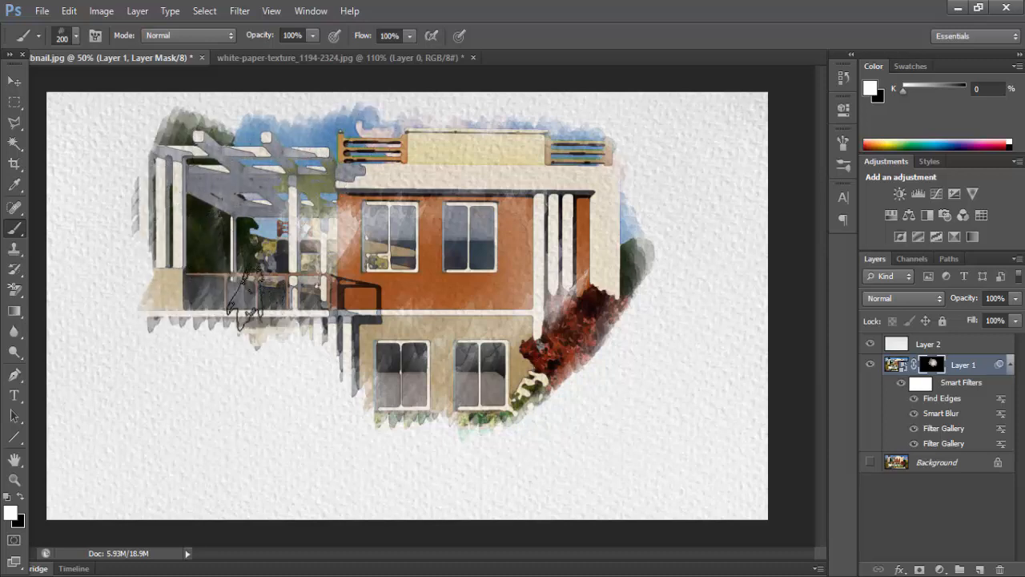
Switch to another textured brush, enlarge it to 300 px, and paint the mask to reveal more sky, the red tree and the lower windows
{"action": "right_click", "coordinate": [439, 230]}
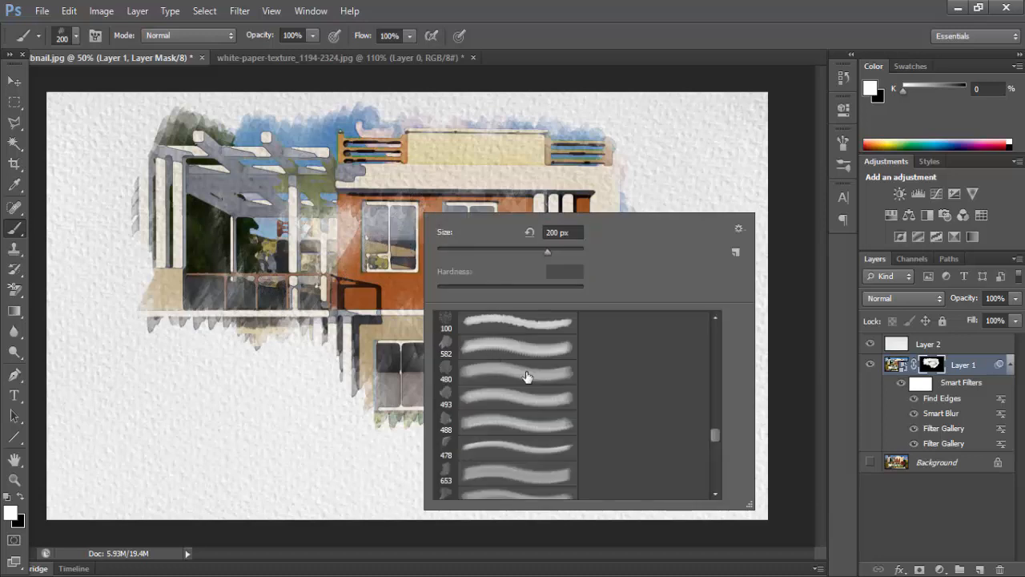
{"action": "mouse_move", "coordinate": [346, 239]}
{"action": "left_mouse_down"}
{"action": "mouse_move", "coordinate": [313, 260]}
{"action": "mouse_move", "coordinate": [320, 247]}
{"action": "mouse_move", "coordinate": [364, 287]}
{"action": "mouse_move", "coordinate": [484, 209]}
{"action": "mouse_move", "coordinate": [488, 201]}
{"action": "mouse_move", "coordinate": [458, 188]}
{"action": "mouse_move", "coordinate": [458, 169]}
{"action": "mouse_move", "coordinate": [489, 146]}
{"action": "mouse_move", "coordinate": [478, 136]}
{"action": "mouse_move", "coordinate": [450, 184]}
{"action": "mouse_move", "coordinate": [466, 204]}
{"action": "mouse_move", "coordinate": [530, 168]}
{"action": "mouse_move", "coordinate": [550, 208]}
{"action": "mouse_move", "coordinate": [559, 273]}
{"action": "mouse_move", "coordinate": [619, 284]}
{"action": "mouse_move", "coordinate": [598, 321]}
{"action": "mouse_move", "coordinate": [575, 288]}
{"action": "left_mouse_up"}
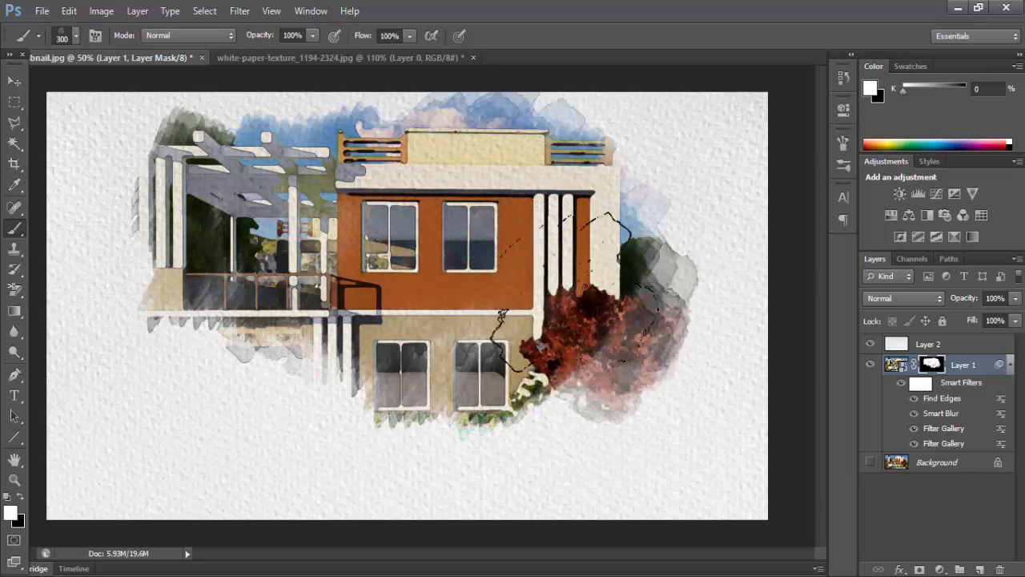
{"action": "mouse_move", "coordinate": [637, 313]}
{"action": "left_mouse_down"}
{"action": "mouse_move", "coordinate": [621, 354]}
{"action": "mouse_move", "coordinate": [608, 352]}
{"action": "mouse_move", "coordinate": [661, 363]}
{"action": "mouse_move", "coordinate": [642, 348]}
{"action": "mouse_move", "coordinate": [622, 370]}
{"action": "mouse_move", "coordinate": [596, 345]}
{"action": "mouse_move", "coordinate": [620, 322]}
{"action": "mouse_move", "coordinate": [603, 330]}
{"action": "mouse_move", "coordinate": [578, 382]}
{"action": "mouse_move", "coordinate": [540, 346]}
{"action": "mouse_move", "coordinate": [543, 416]}
{"action": "mouse_move", "coordinate": [506, 434]}
{"action": "mouse_move", "coordinate": [462, 430]}
{"action": "mouse_move", "coordinate": [474, 434]}
{"action": "mouse_move", "coordinate": [451, 406]}
{"action": "mouse_move", "coordinate": [386, 418]}
{"action": "mouse_move", "coordinate": [308, 406]}
{"action": "mouse_move", "coordinate": [349, 409]}
{"action": "mouse_move", "coordinate": [381, 385]}
{"action": "mouse_move", "coordinate": [364, 411]}
{"action": "left_mouse_up"}
{"action": "left_click_drag", "start_coordinate": [303, 376], "coordinate": [270, 294]}
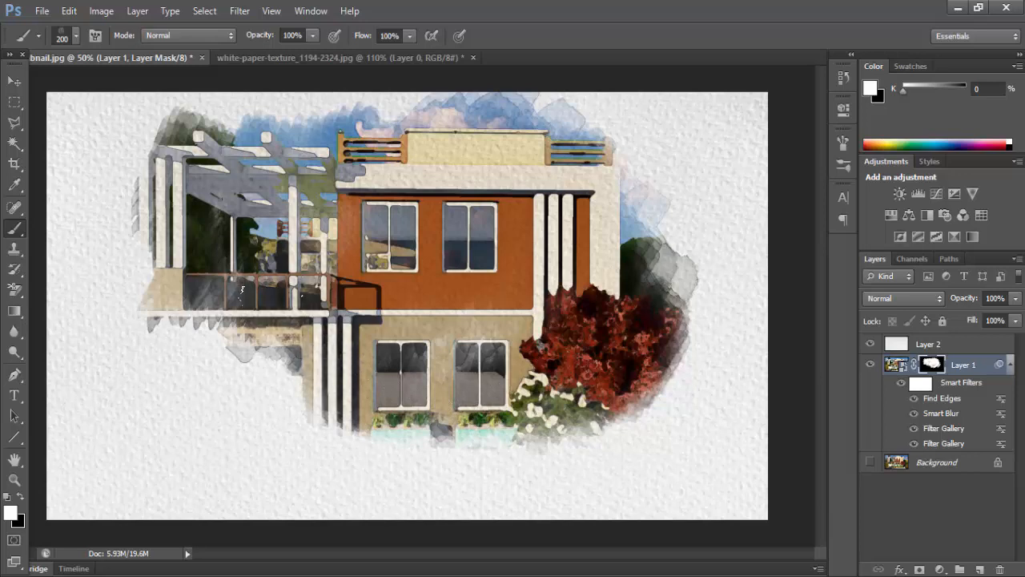
Paint the mask with the brush at 200 px to reveal the gate, its post and the ground-floor area under the balcony
{"action": "mouse_move", "coordinate": [210, 325]}
{"action": "left_mouse_down"}
{"action": "mouse_move", "coordinate": [212, 345]}
{"action": "mouse_move", "coordinate": [180, 343]}
{"action": "mouse_move", "coordinate": [186, 370]}
{"action": "mouse_move", "coordinate": [232, 373]}
{"action": "mouse_move", "coordinate": [245, 390]}
{"action": "left_mouse_up"}
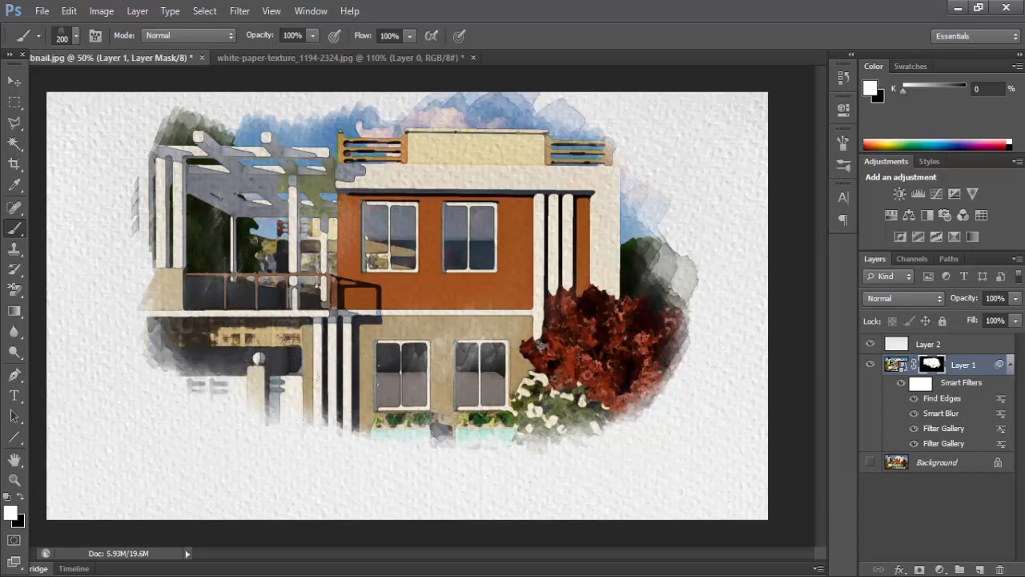
{"action": "left_click_drag", "start_coordinate": [163, 365], "coordinate": [157, 413]}
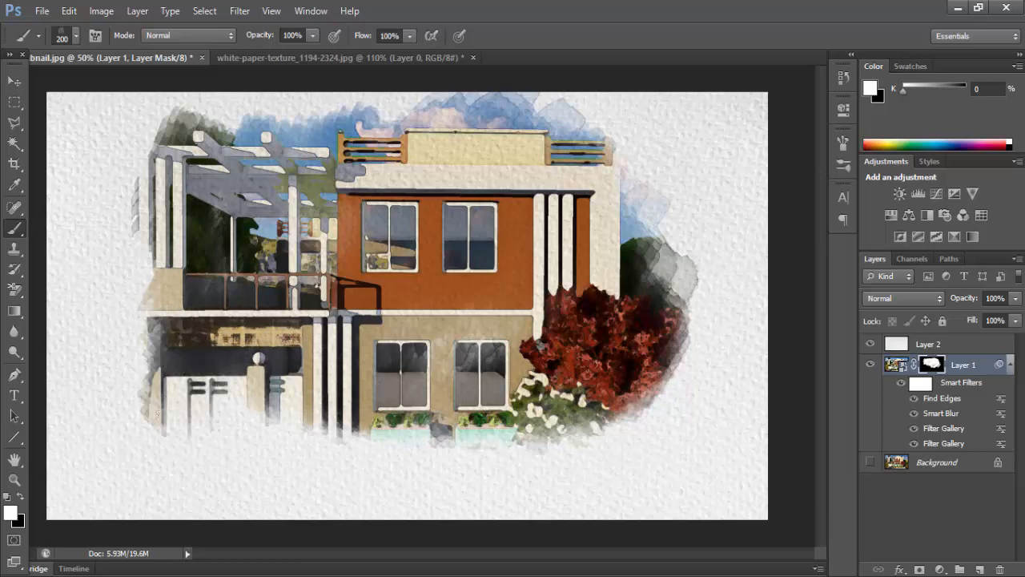
{"action": "left_click_drag", "start_coordinate": [227, 419], "coordinate": [276, 420]}
{"action": "left_click_drag", "start_coordinate": [157, 345], "coordinate": [188, 346]}
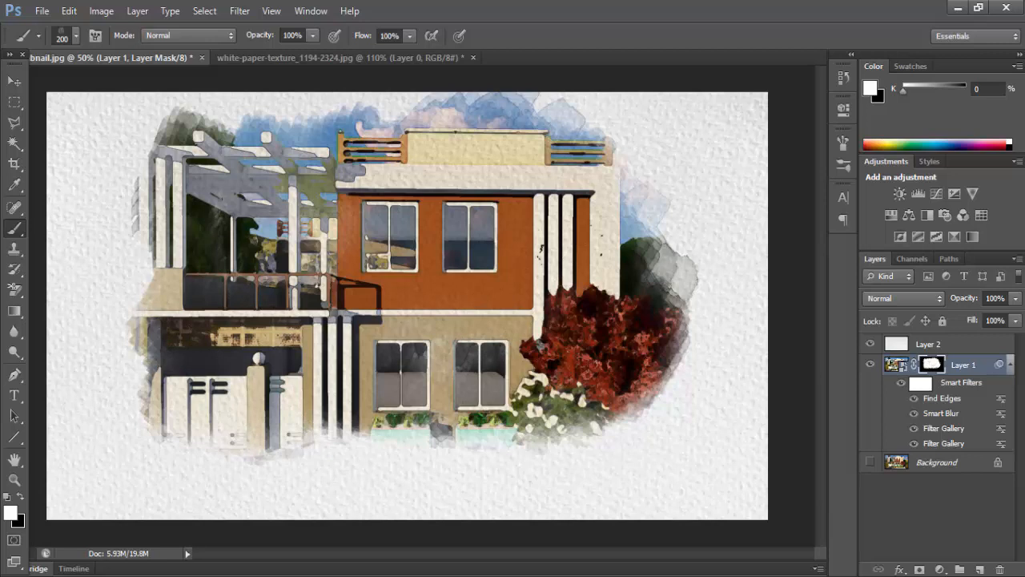
Choose the 478 px textured brush preset for painting on Layer 1's mask
{"action": "right_click", "coordinate": [541, 248]}
{"action": "scroll", "coordinate": [653, 427], "scroll_direction": "down", "scroll_amount": 2}
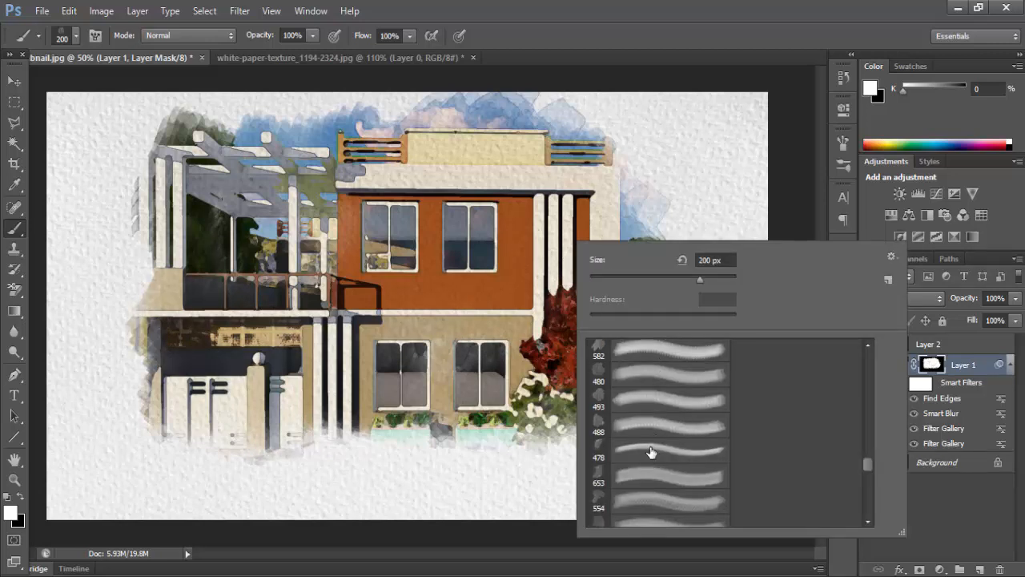
{"action": "left_click", "coordinate": [241, 292]}
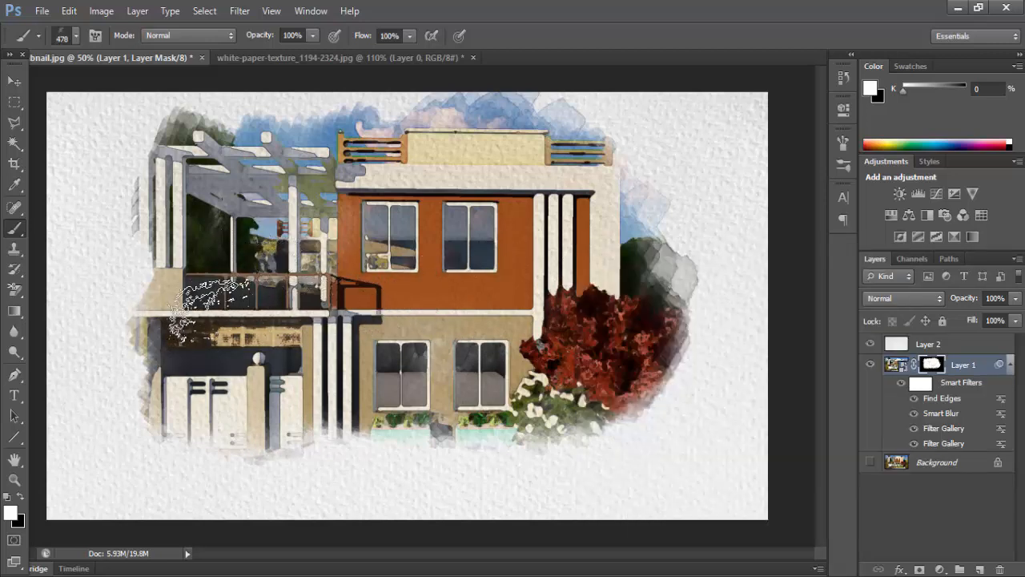
Paint Layer 1's mask to reveal the balcony's outer edge, white-flowered shrub, planters and ground, reducing the brush size to 300 px along the way
{"action": "mouse_move", "coordinate": [178, 276]}
{"action": "left_mouse_down"}
{"action": "mouse_move", "coordinate": [178, 317]}
{"action": "mouse_move", "coordinate": [200, 280]}
{"action": "left_mouse_up"}
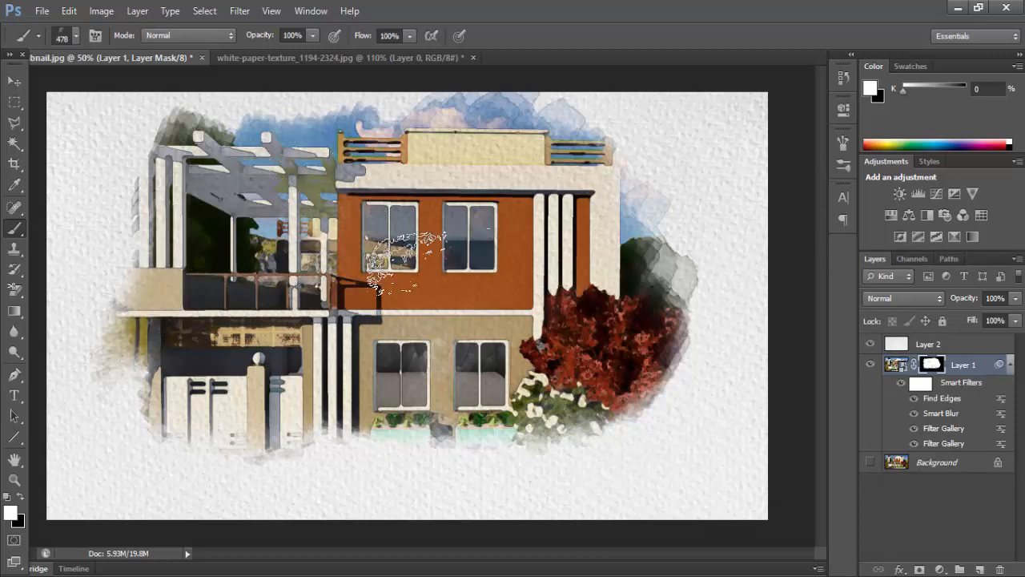
{"action": "mouse_move", "coordinate": [570, 416]}
{"action": "left_mouse_down"}
{"action": "mouse_move", "coordinate": [510, 437]}
{"action": "mouse_move", "coordinate": [530, 429]}
{"action": "mouse_move", "coordinate": [466, 429]}
{"action": "mouse_move", "coordinate": [486, 430]}
{"action": "mouse_move", "coordinate": [450, 402]}
{"action": "mouse_move", "coordinate": [454, 356]}
{"action": "left_mouse_up"}
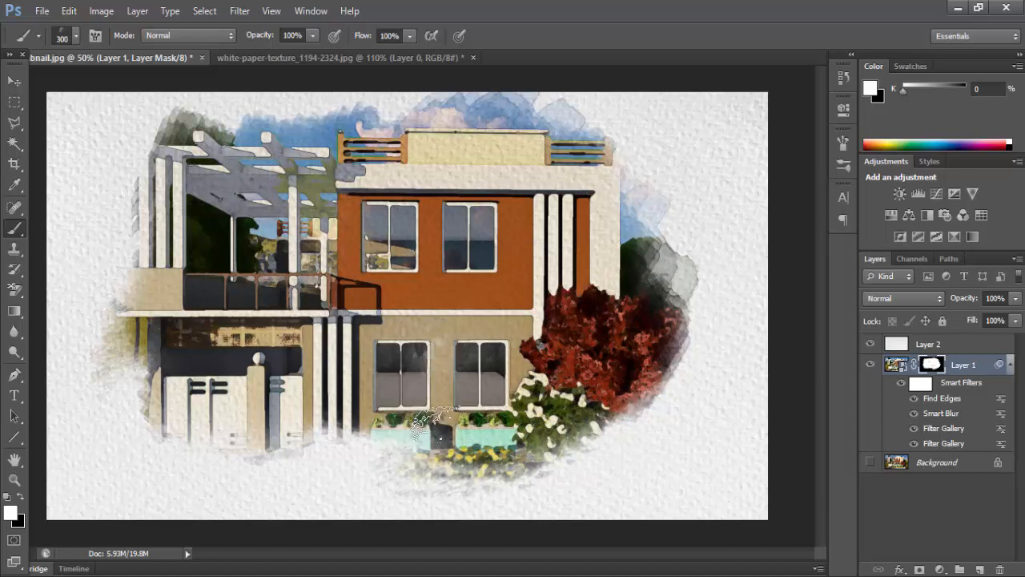
{"action": "mouse_move", "coordinate": [432, 421]}
{"action": "left_mouse_down"}
{"action": "mouse_move", "coordinate": [412, 437]}
{"action": "mouse_move", "coordinate": [361, 440]}
{"action": "mouse_move", "coordinate": [358, 425]}
{"action": "mouse_move", "coordinate": [268, 425]}
{"action": "left_mouse_up"}
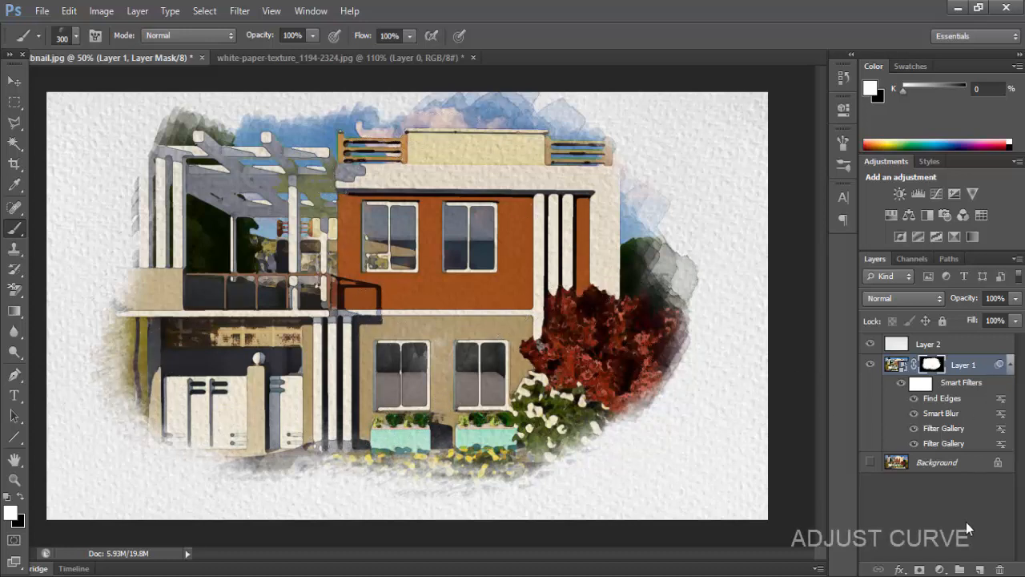
Add a Curves adjustment above Layer 1 and shape the RGB curve with raised shadows, slightly lowered midtones and lifted highlights
{"action": "left_click", "coordinate": [942, 570]}
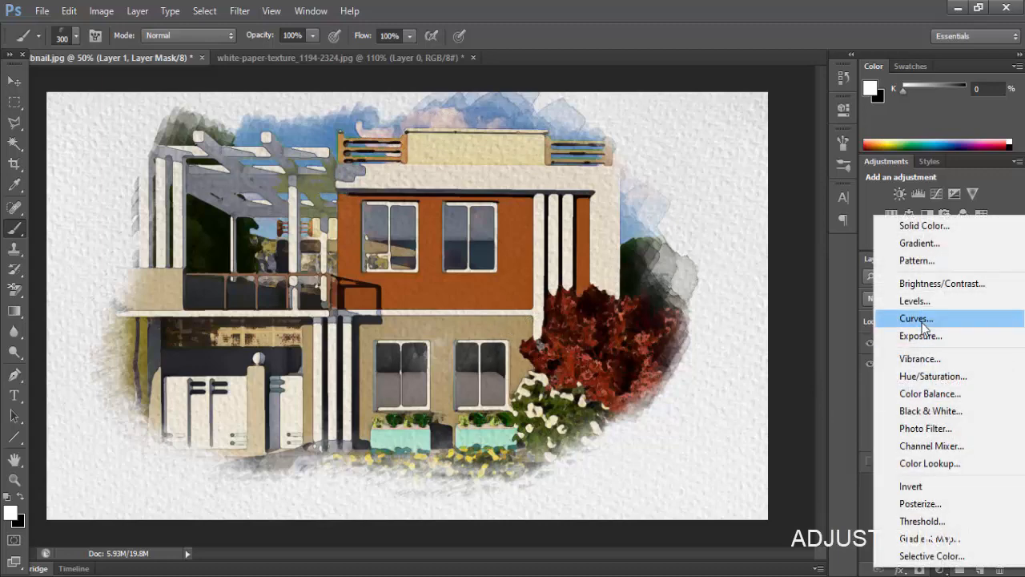
{"action": "left_click", "coordinate": [905, 314]}
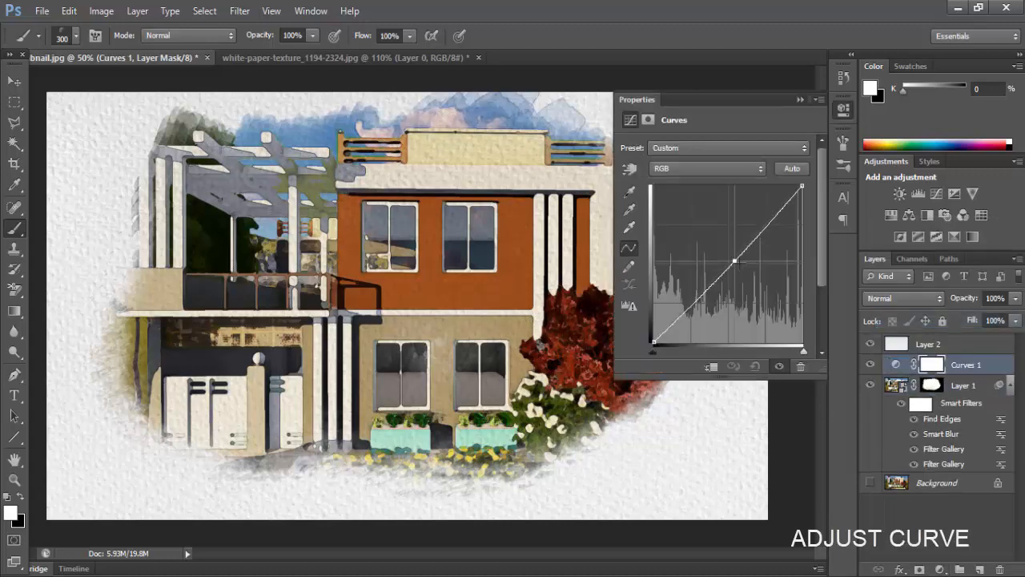
{"action": "left_click_drag", "start_coordinate": [734, 260], "coordinate": [740, 262]}
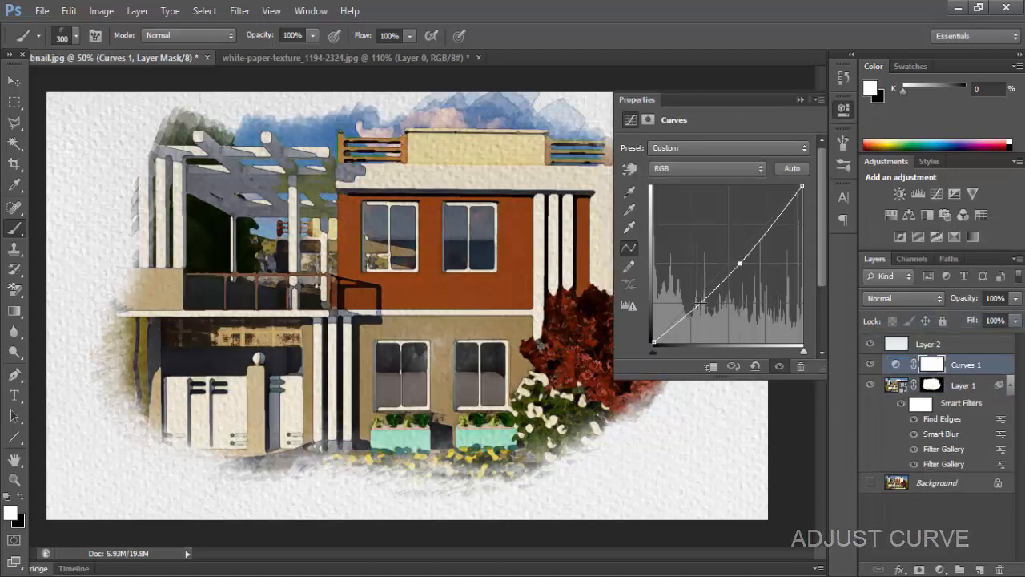
{"action": "left_click_drag", "start_coordinate": [700, 305], "coordinate": [703, 309]}
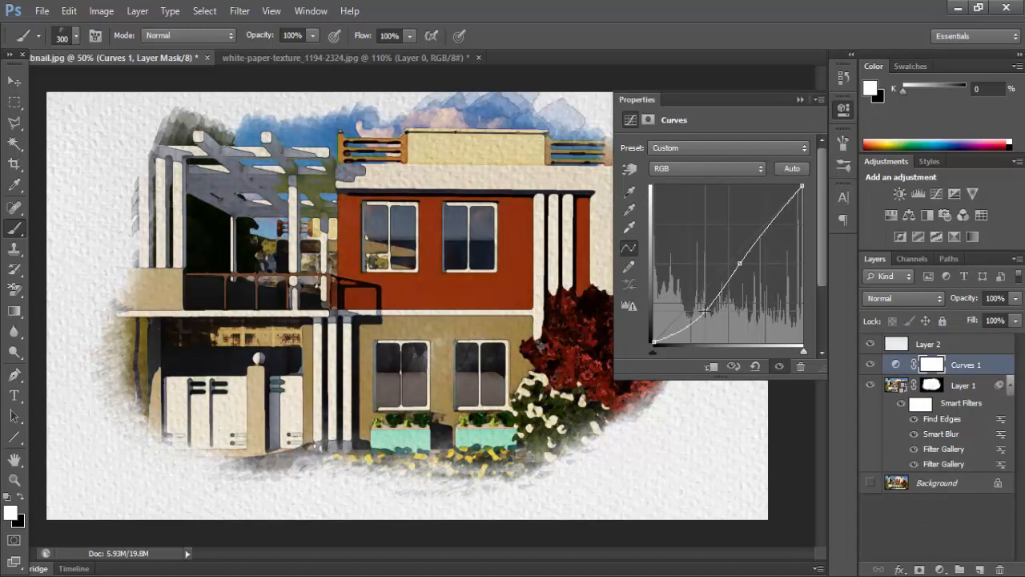
{"action": "key", "text": "ctrl+z"}
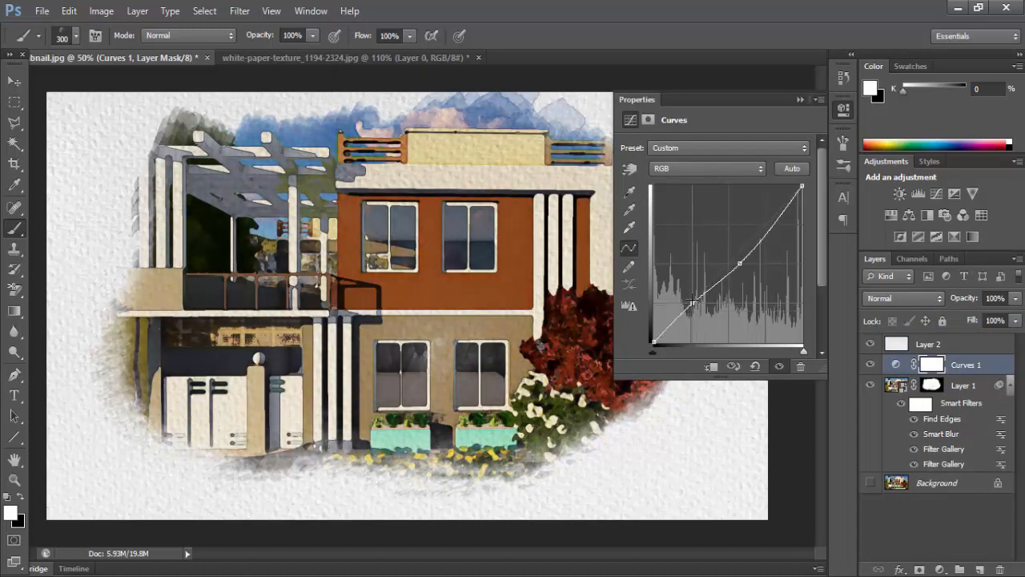
{"action": "left_click_drag", "start_coordinate": [692, 301], "coordinate": [693, 295]}
{"action": "left_click_drag", "start_coordinate": [742, 260], "coordinate": [739, 271]}
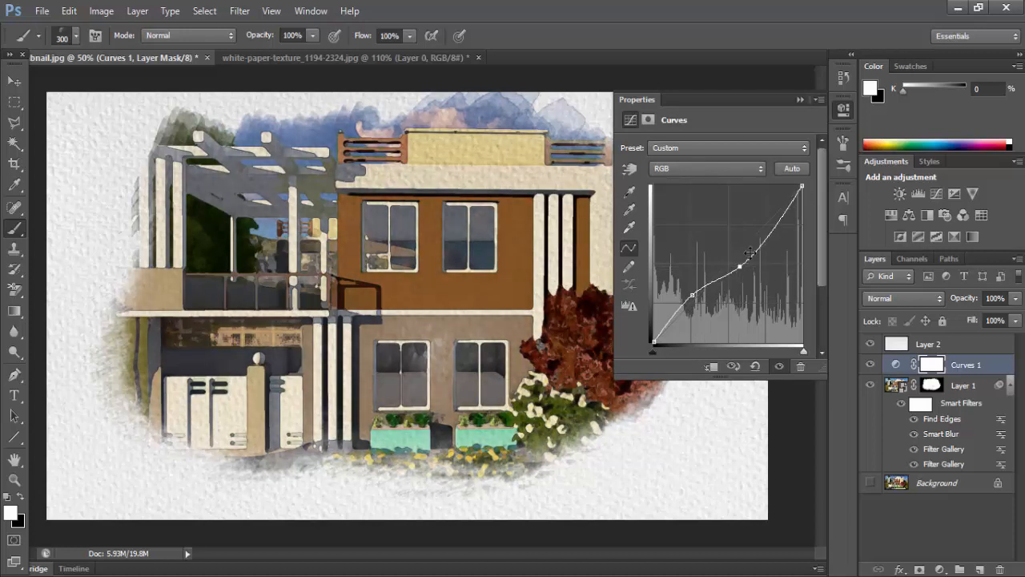
{"action": "mouse_move", "coordinate": [780, 218]}
{"action": "left_mouse_down"}
{"action": "mouse_move", "coordinate": [788, 228]}
{"action": "mouse_move", "coordinate": [776, 217]}
{"action": "left_mouse_up"}
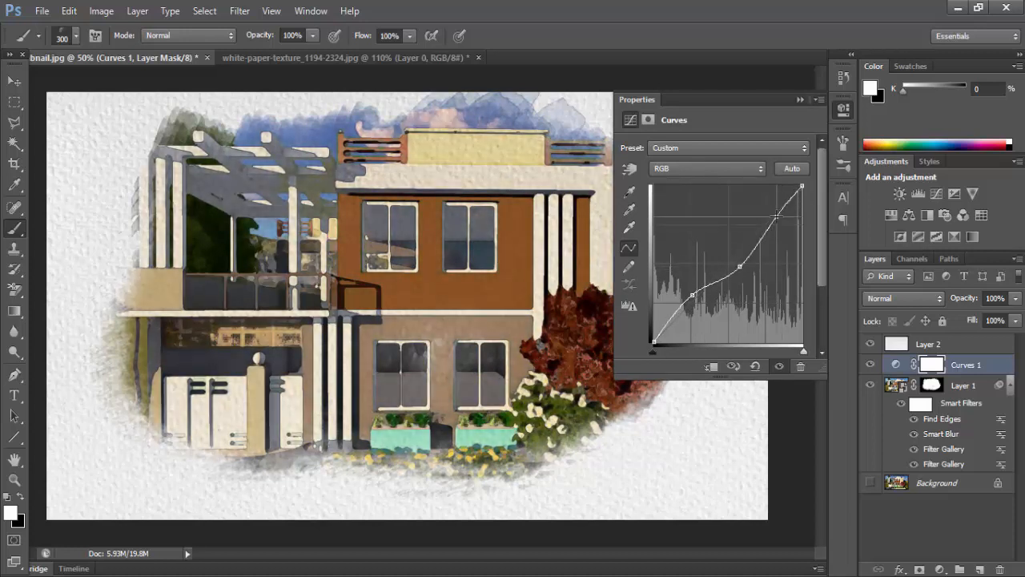
{"action": "left_click", "coordinate": [799, 100]}
Add a Vibrance adjustment above the Curves layer with Vibrance at -7 and Saturation at +7
{"action": "left_click", "coordinate": [939, 570]}
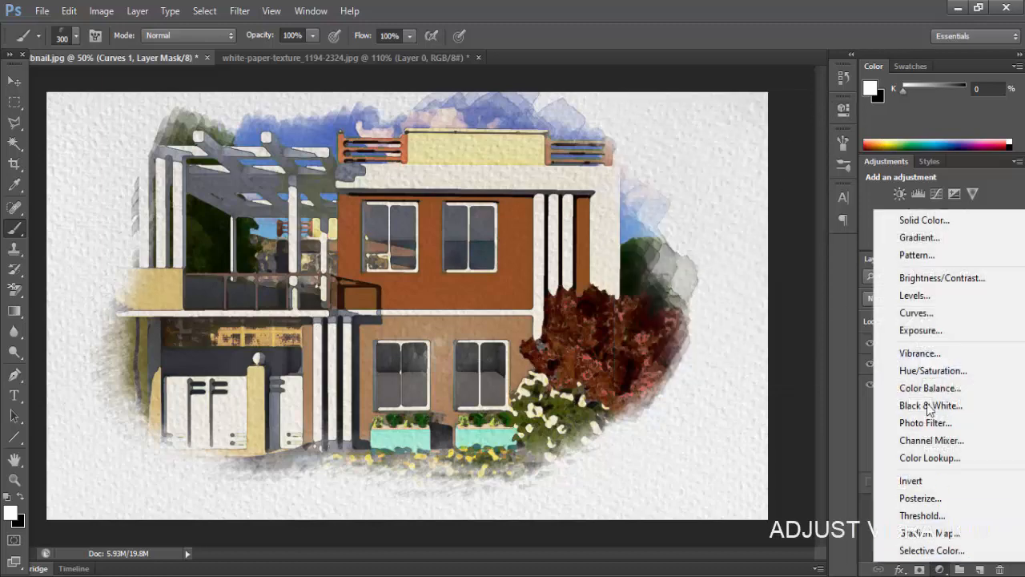
{"action": "left_click", "coordinate": [926, 353]}
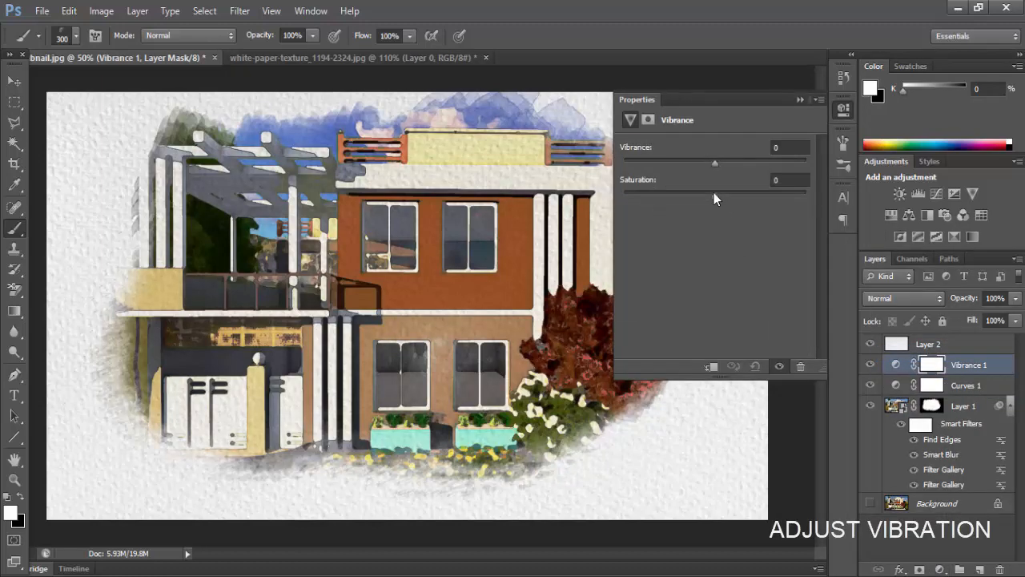
{"action": "left_click_drag", "start_coordinate": [714, 192], "coordinate": [708, 168]}
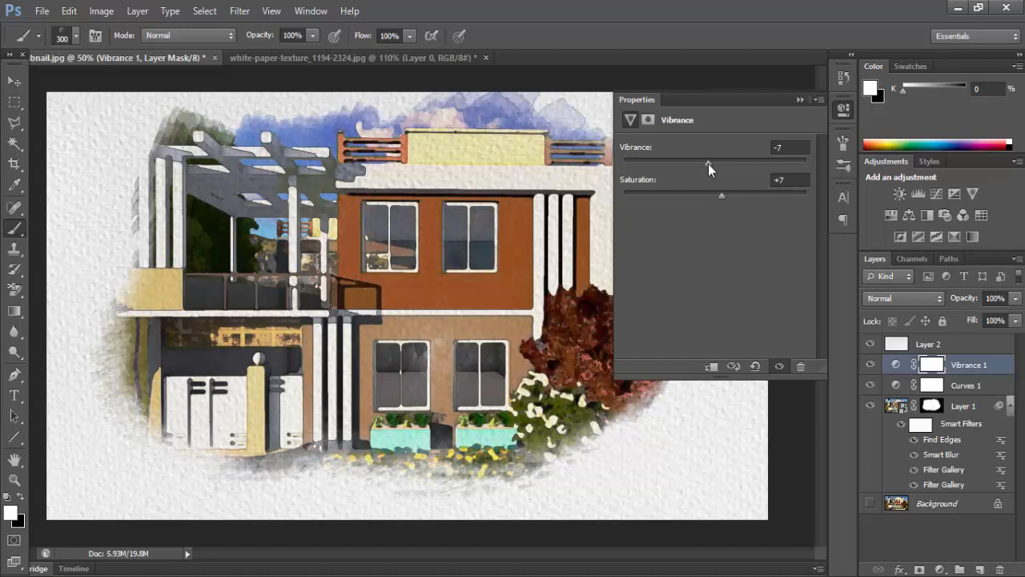
{"action": "left_click", "coordinate": [799, 101]}
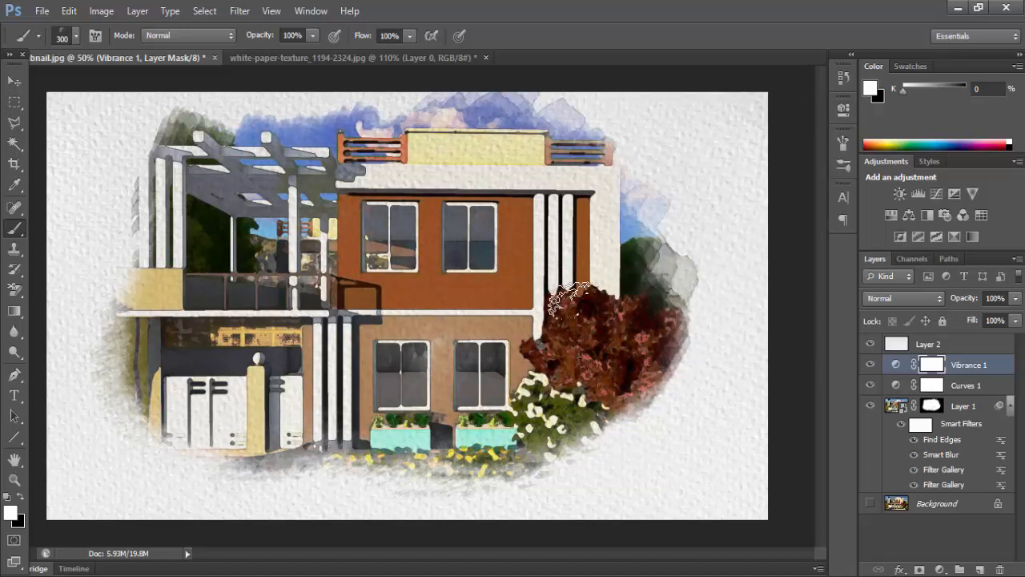